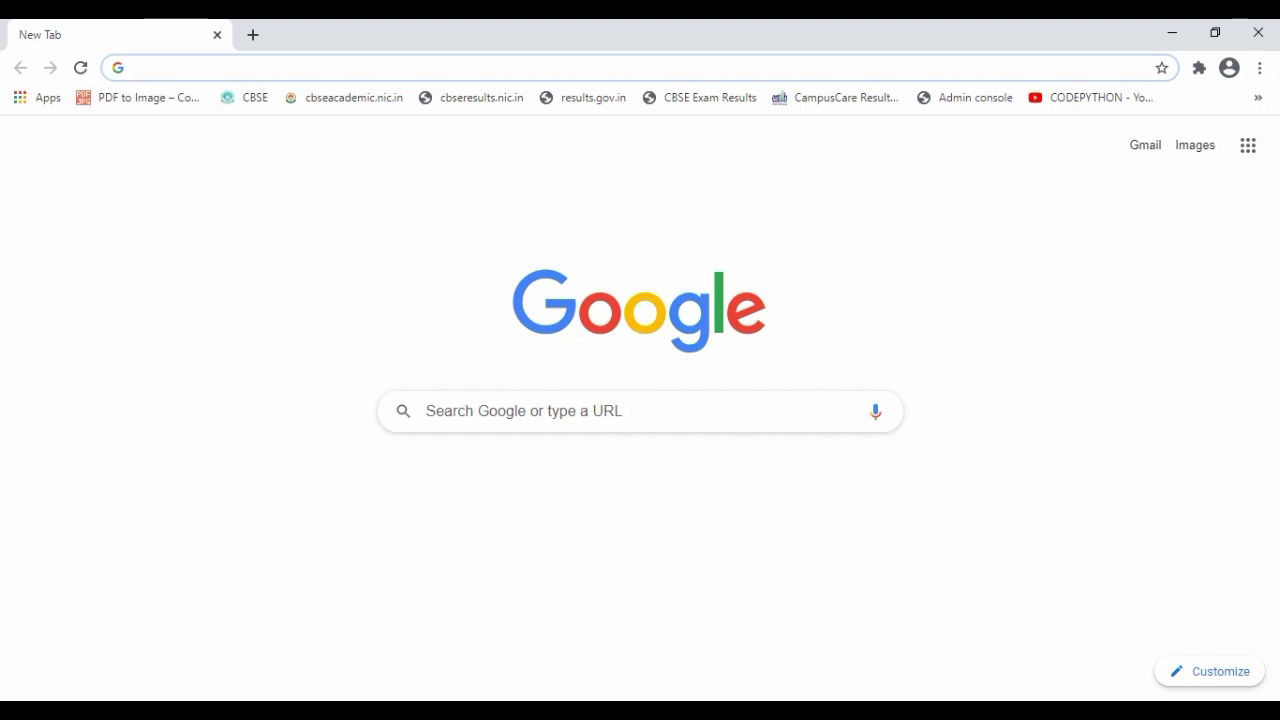
# - Enter unscreen.com in the new tab's address bar
pyautogui.write('u')
pyautogui.write('n')
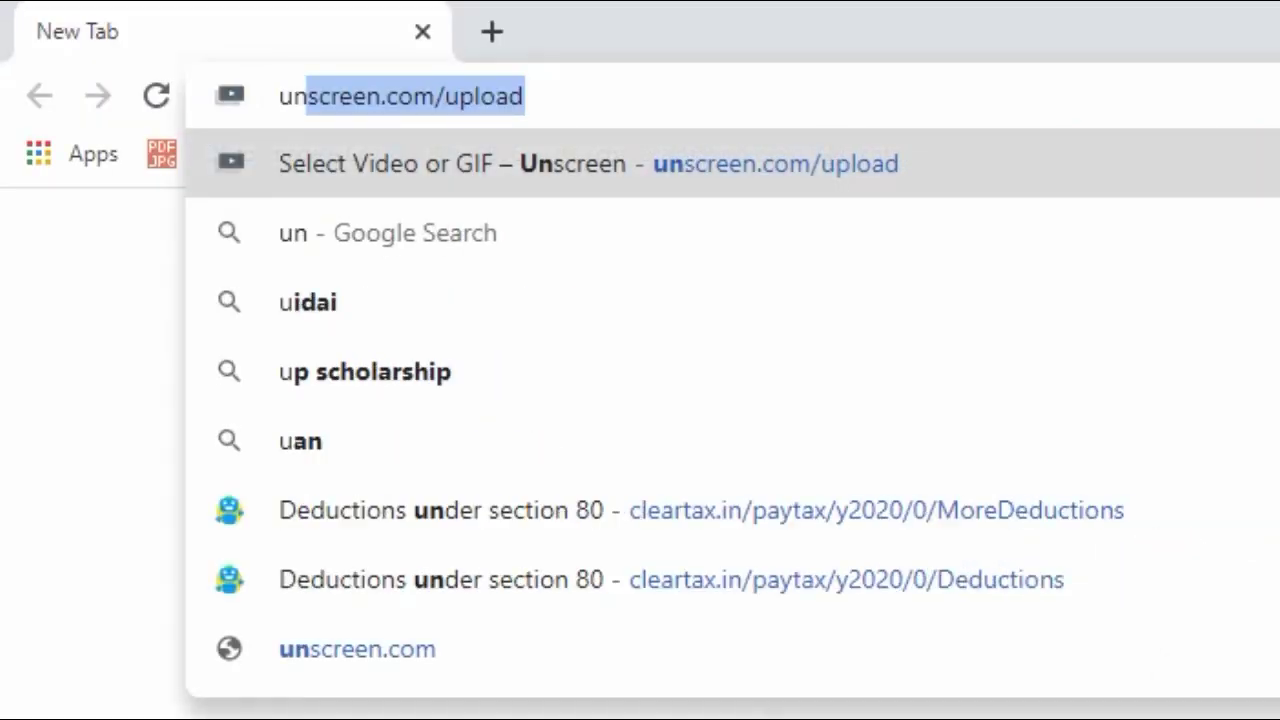
pyautogui.write('screen.com')
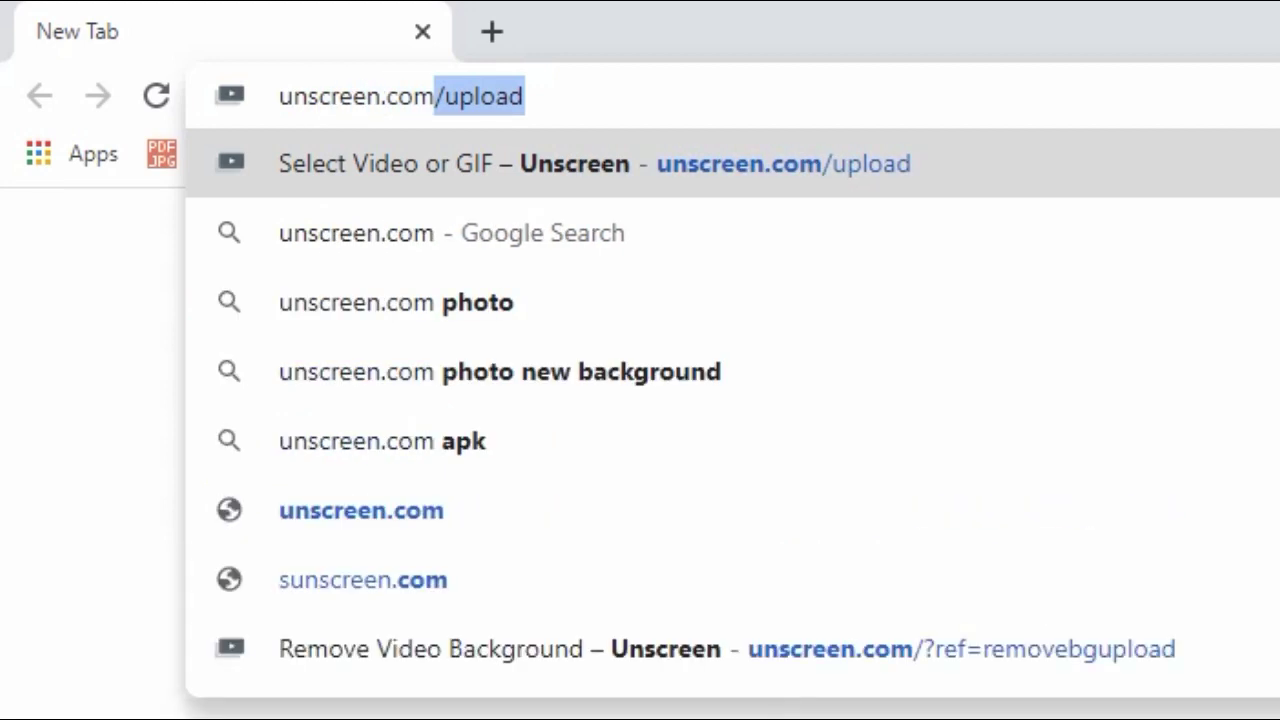
# - Load unscreen.com itself, dropping the suggested /upload ending
pyautogui.press('Delete')
pyautogui.press('Return')
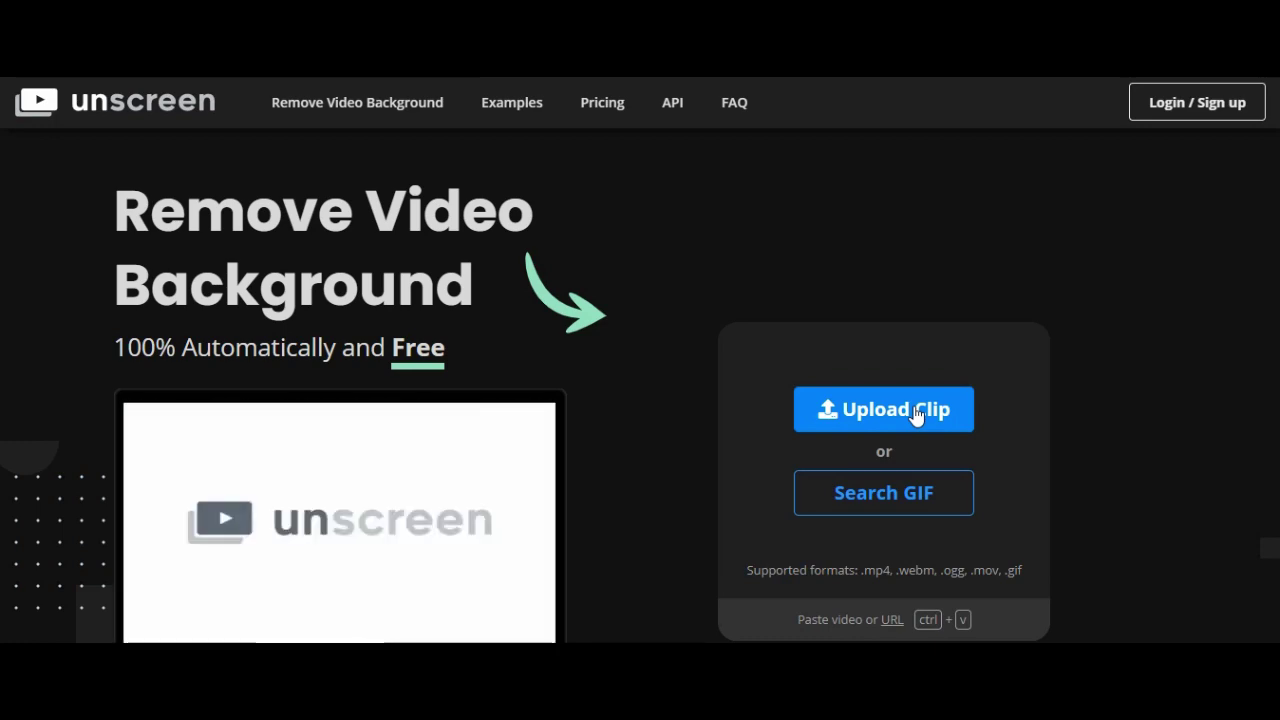
# - Upload ny-91.gif from the computer so Unscreen removes its background
pyautogui.click(916, 412)
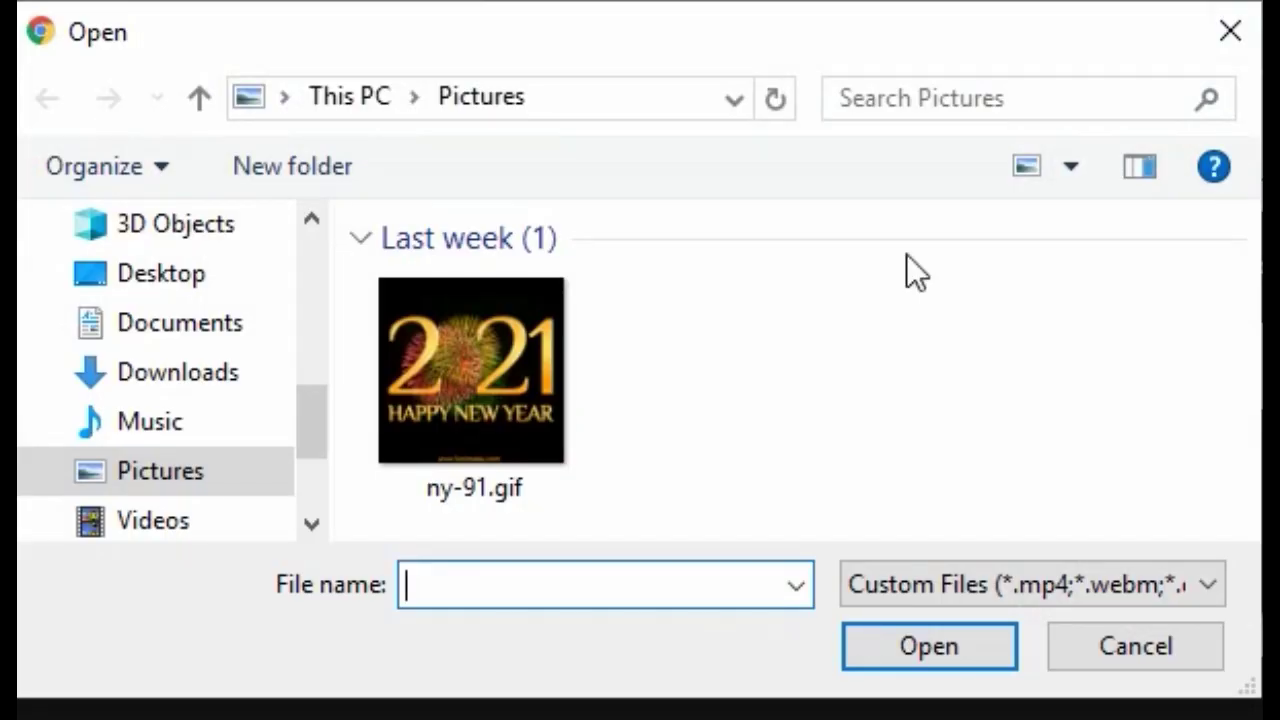
pyautogui.click(456, 376)
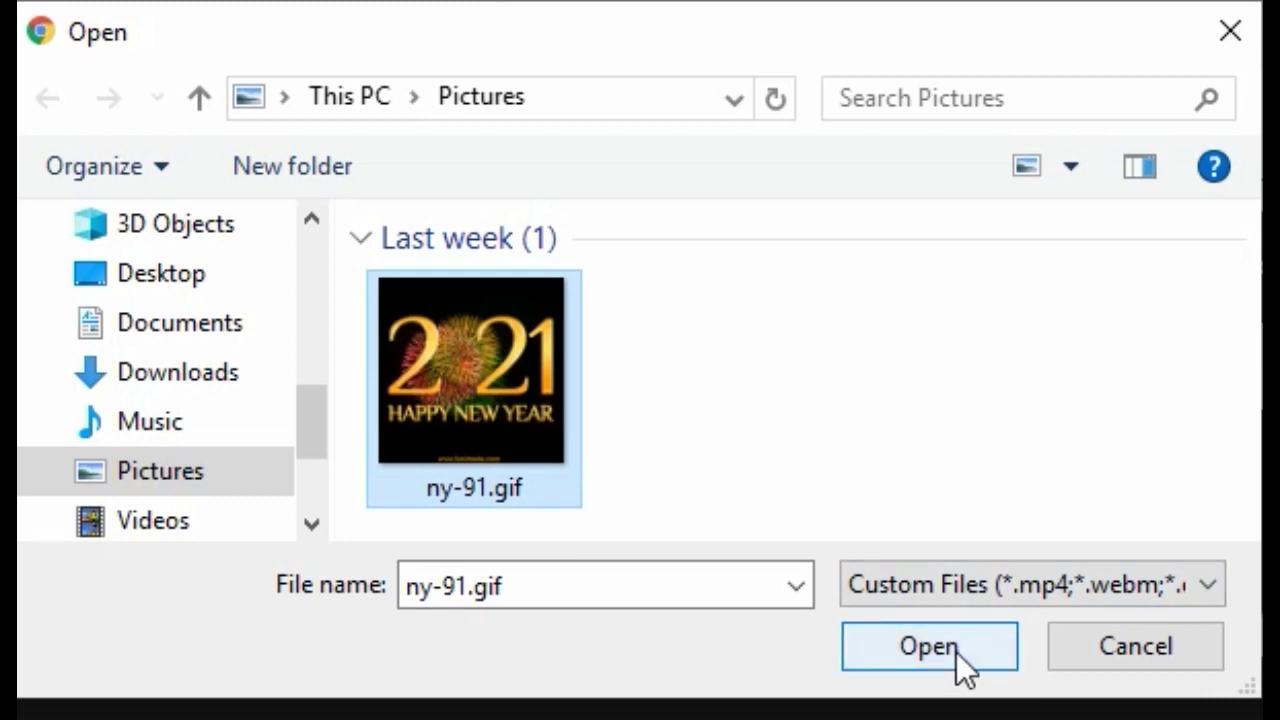
pyautogui.click(930, 646)
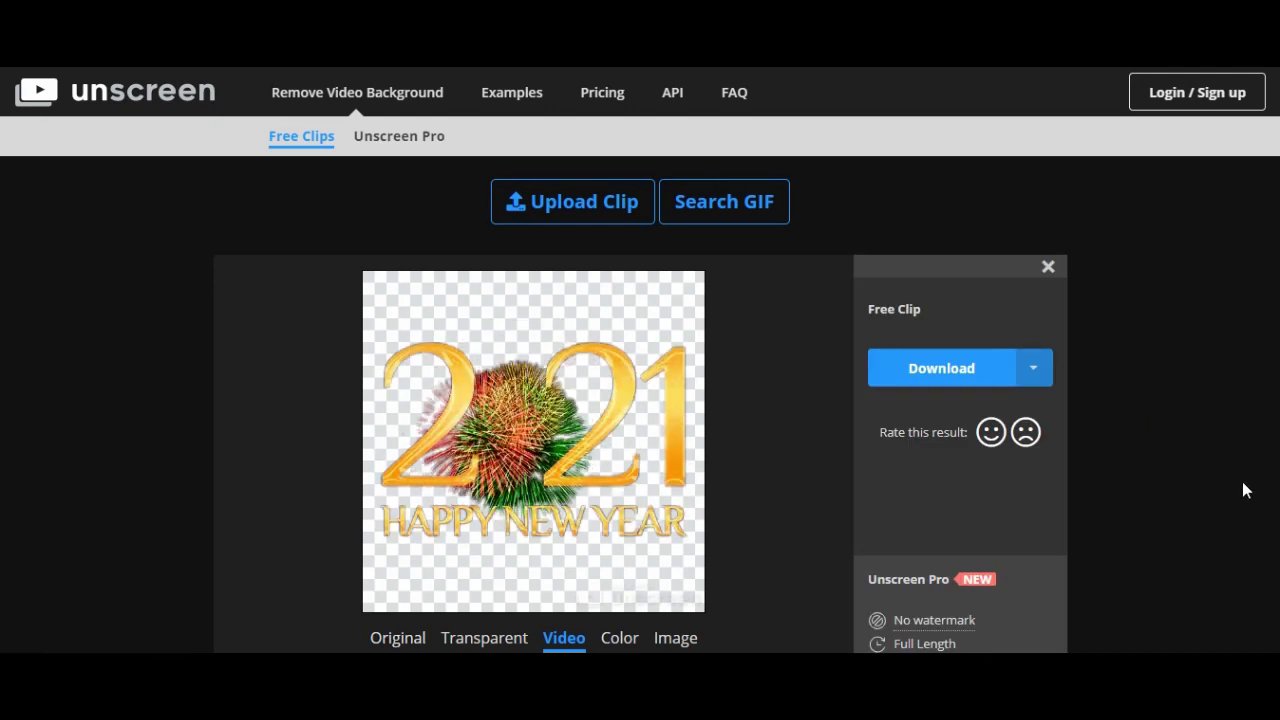
pyautogui.scroll(-1, 1240, 510)
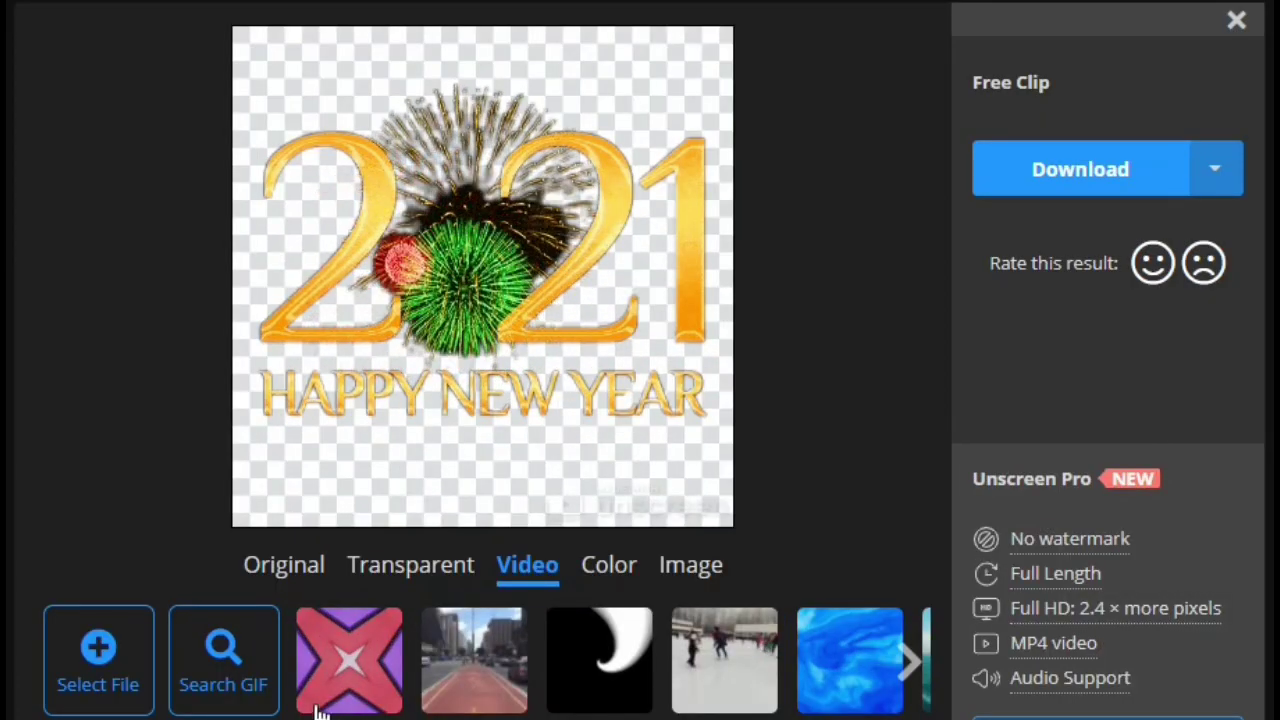
pyautogui.click(278, 567)
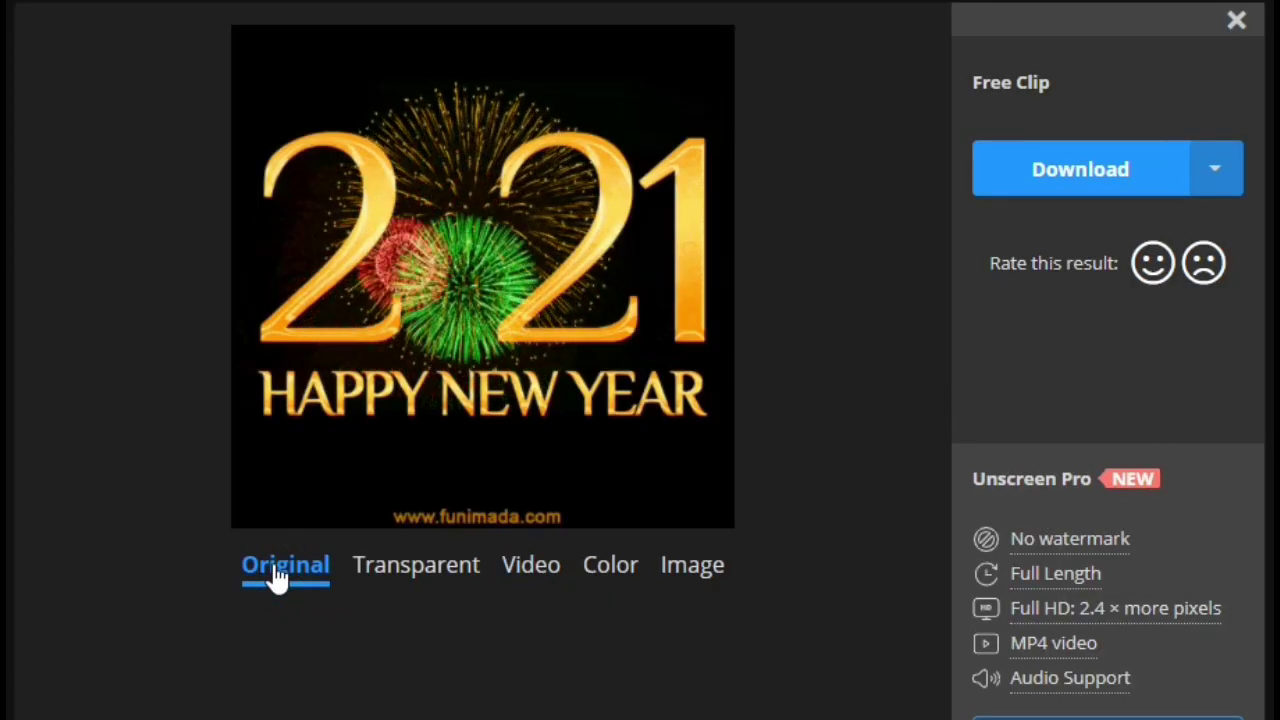
pyautogui.click(436, 580)
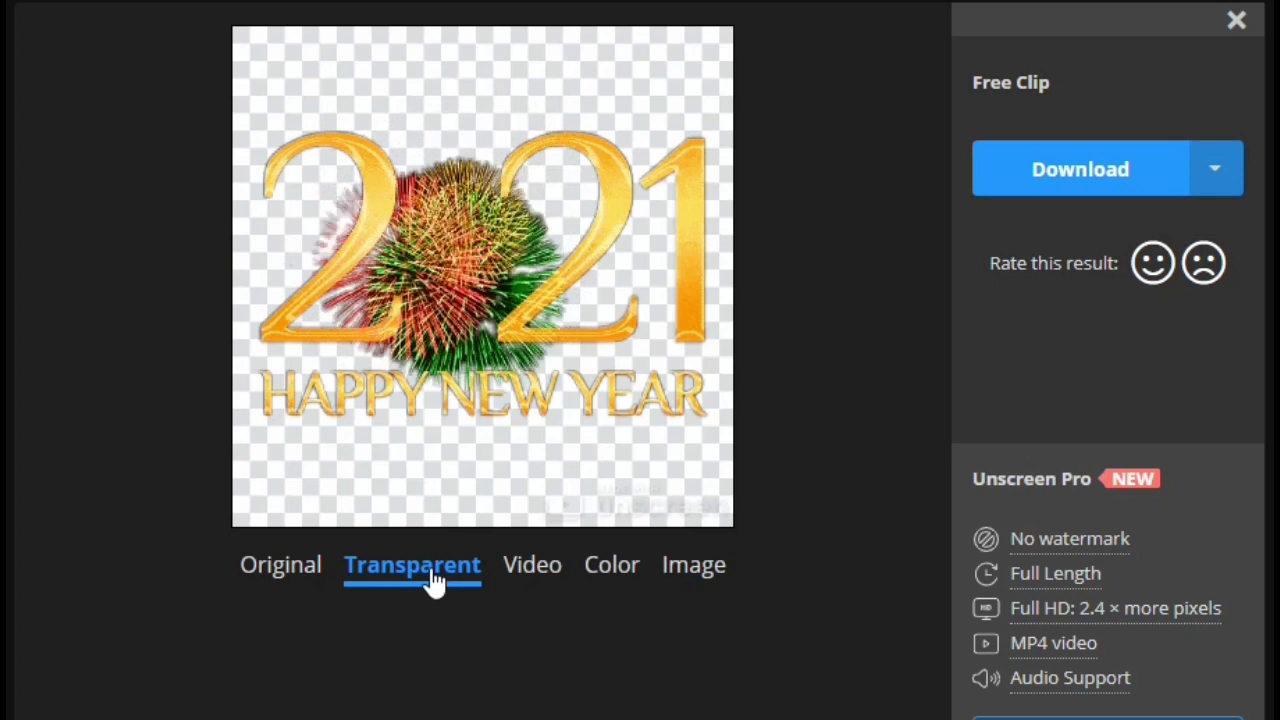
pyautogui.click(532, 575)
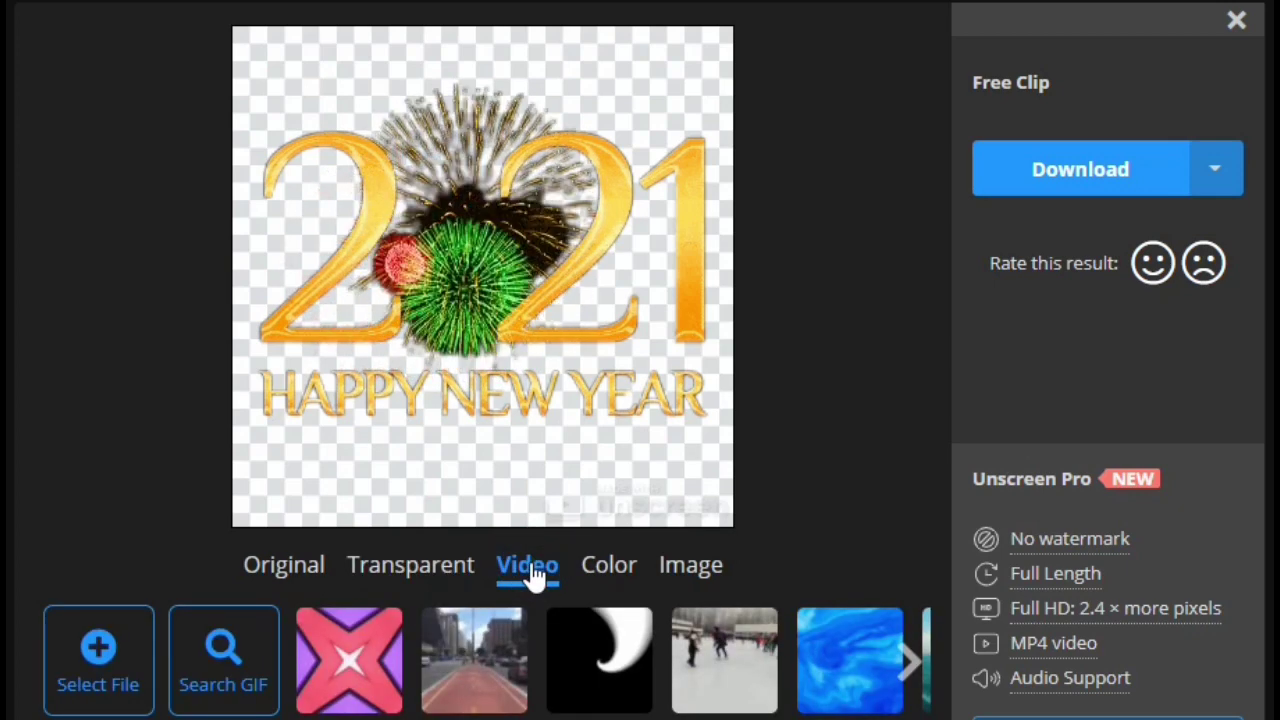
# - Preview pink X, crescent, blue marble, ocean, silver swirl and glowing web video backgrounds
pyautogui.click(352, 655)
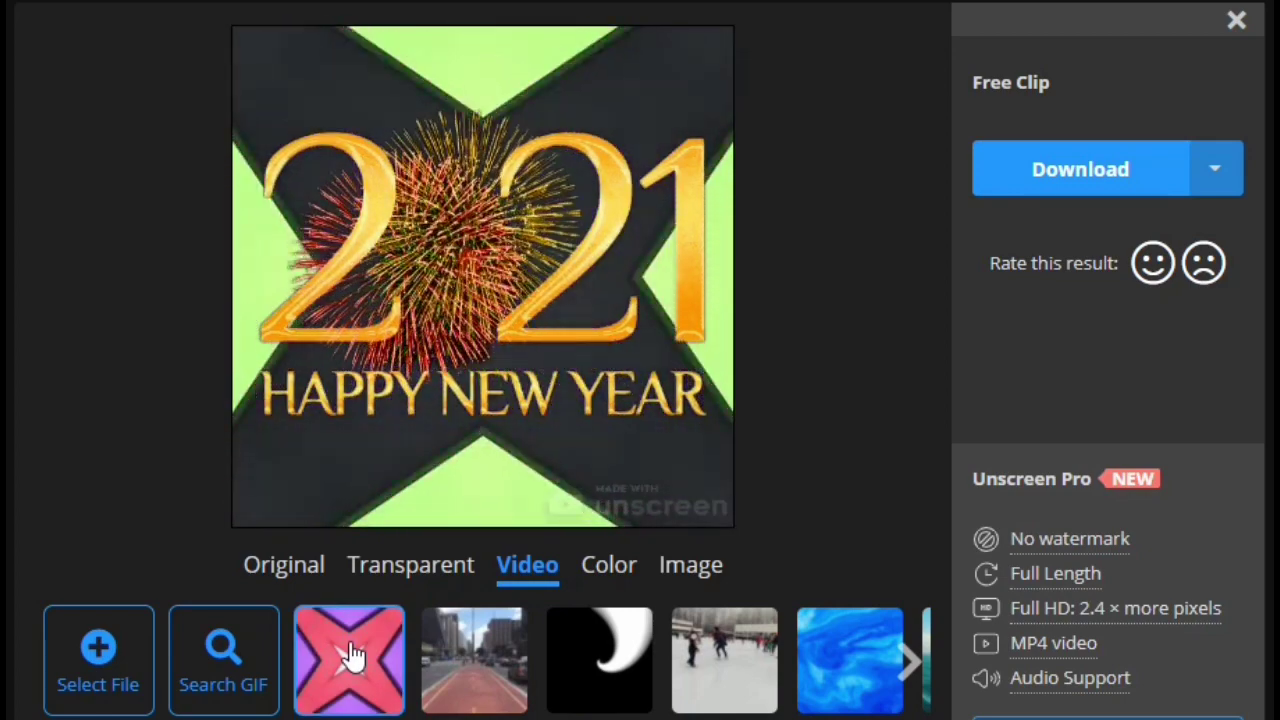
pyautogui.click(581, 679)
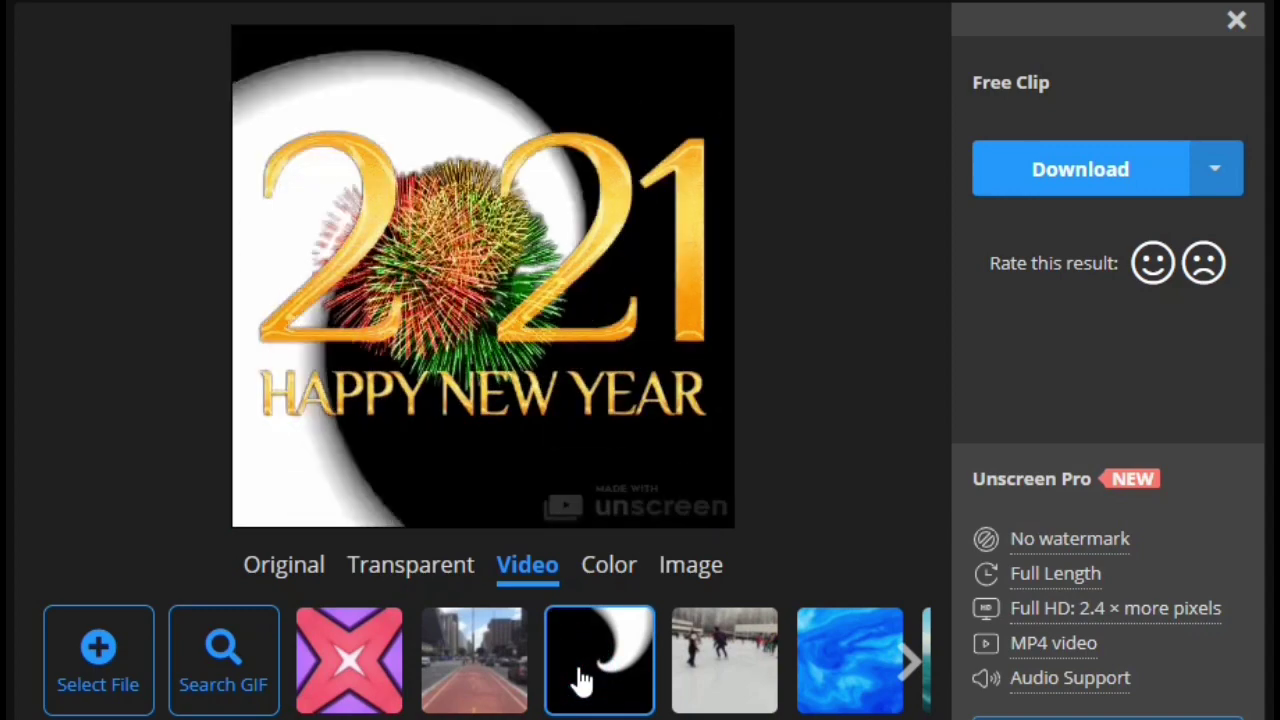
pyautogui.click(846, 686)
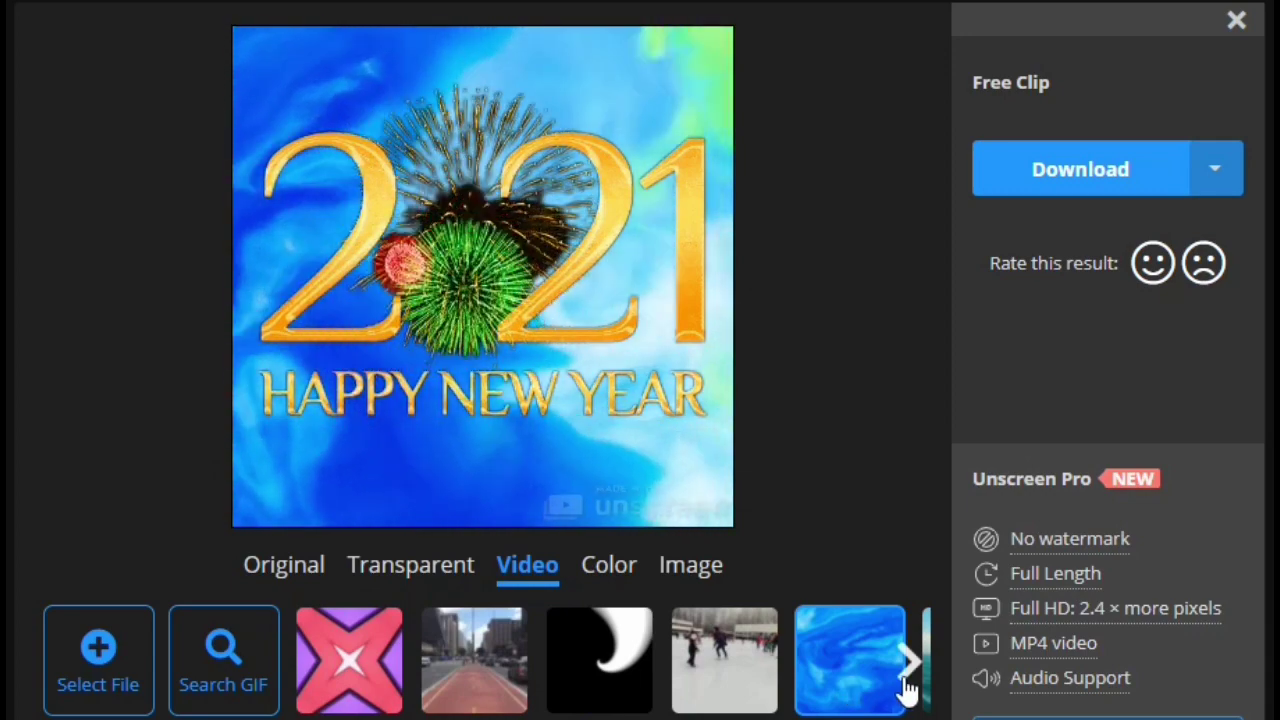
pyautogui.click(910, 662)
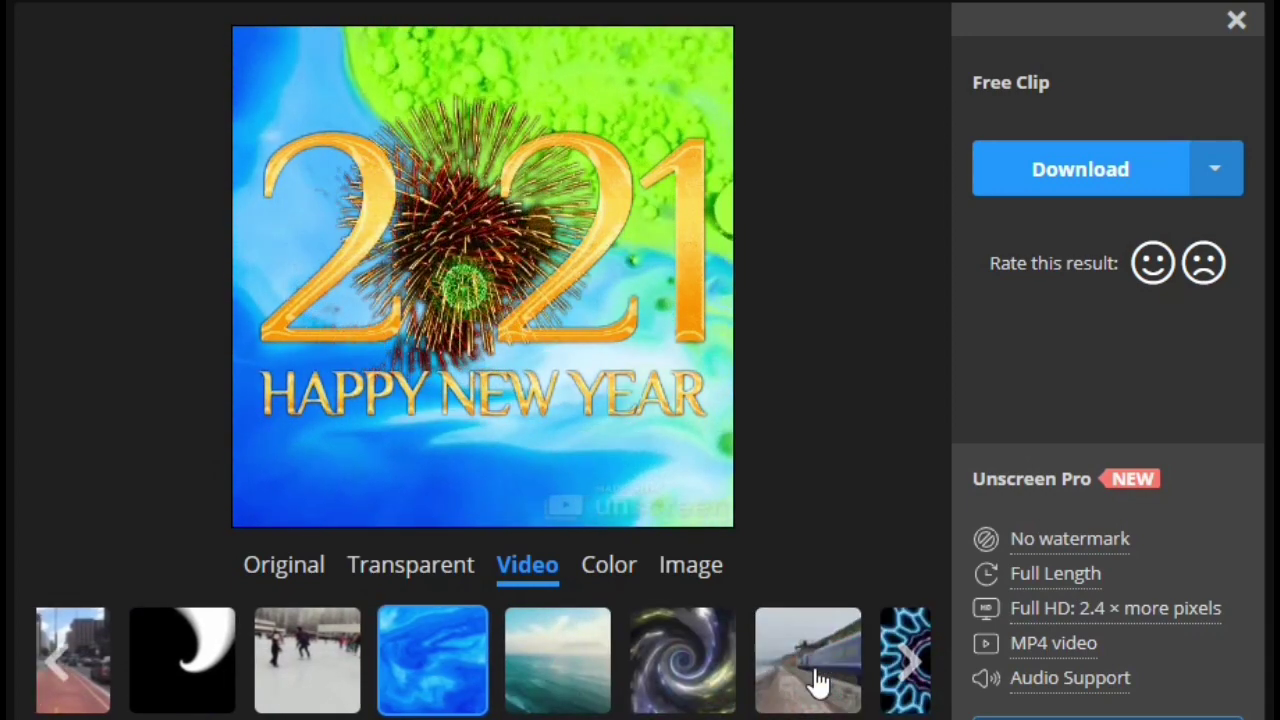
pyautogui.click(551, 667)
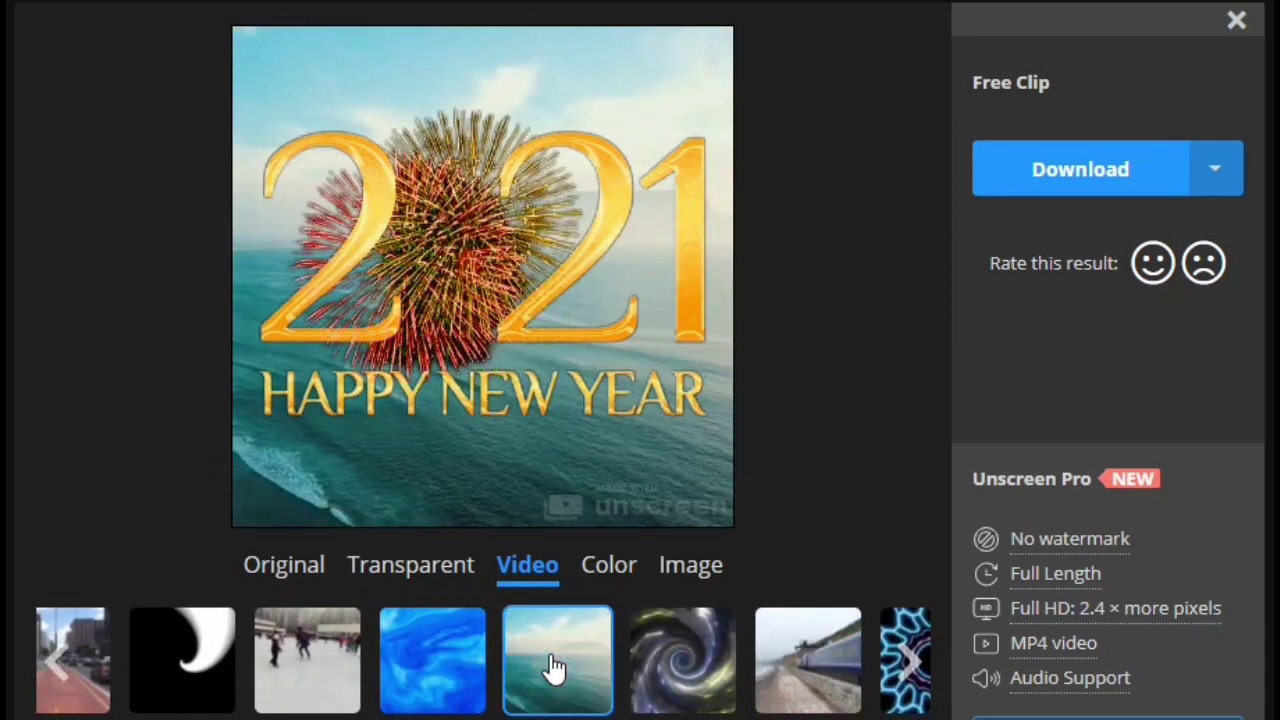
pyautogui.click(702, 666)
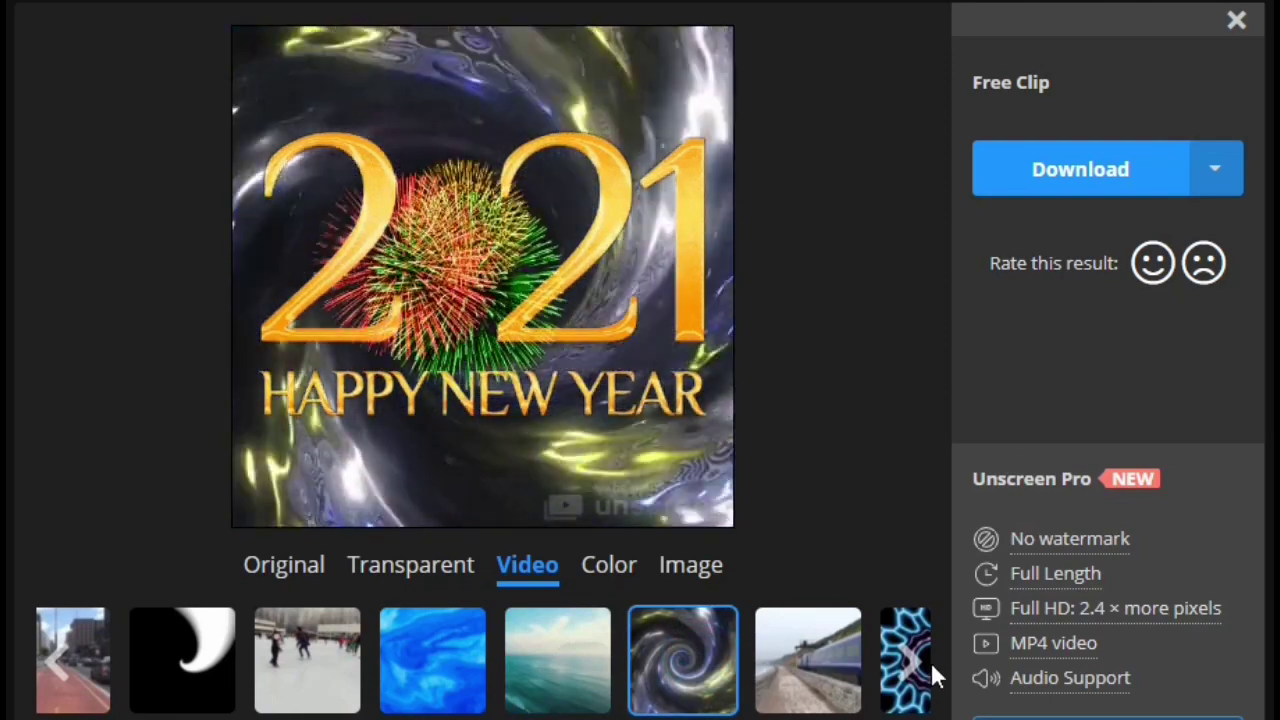
pyautogui.click(931, 662)
pyautogui.click(533, 674)
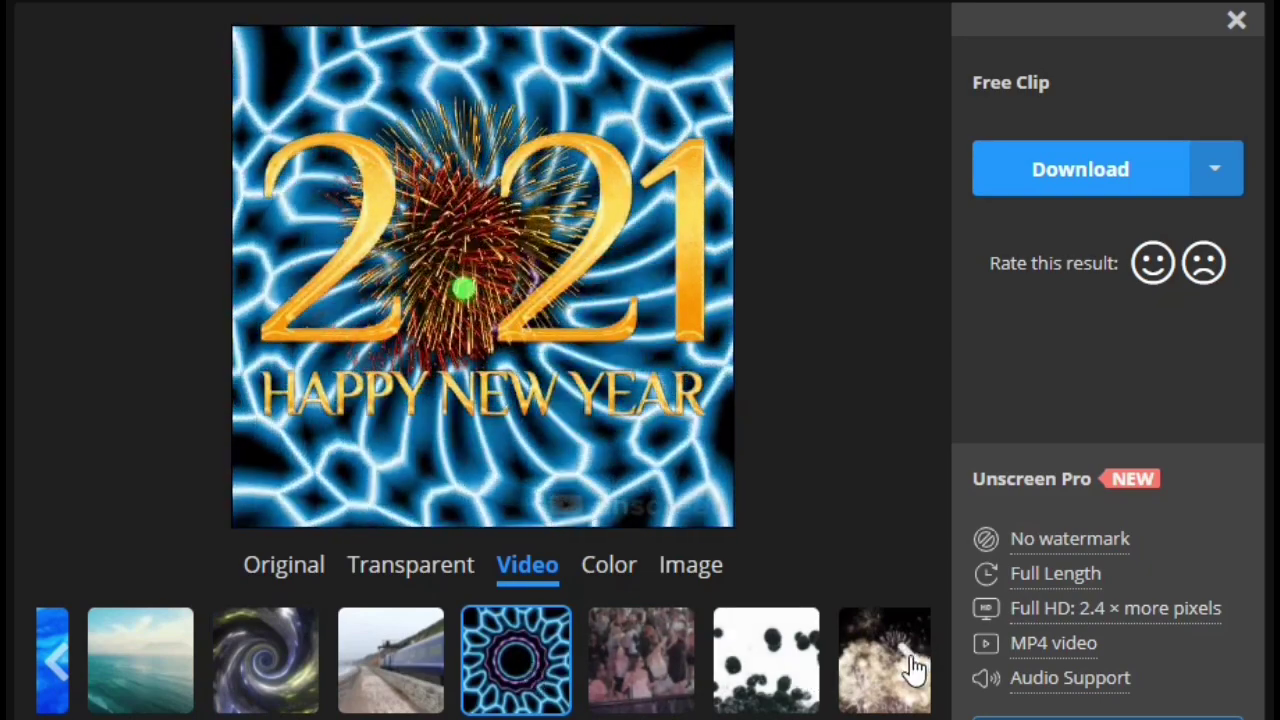
# - Preview orange fire, orange marble and dark sparkle videos, ending on the dark green one
pyautogui.click(913, 665)
pyautogui.click(738, 672)
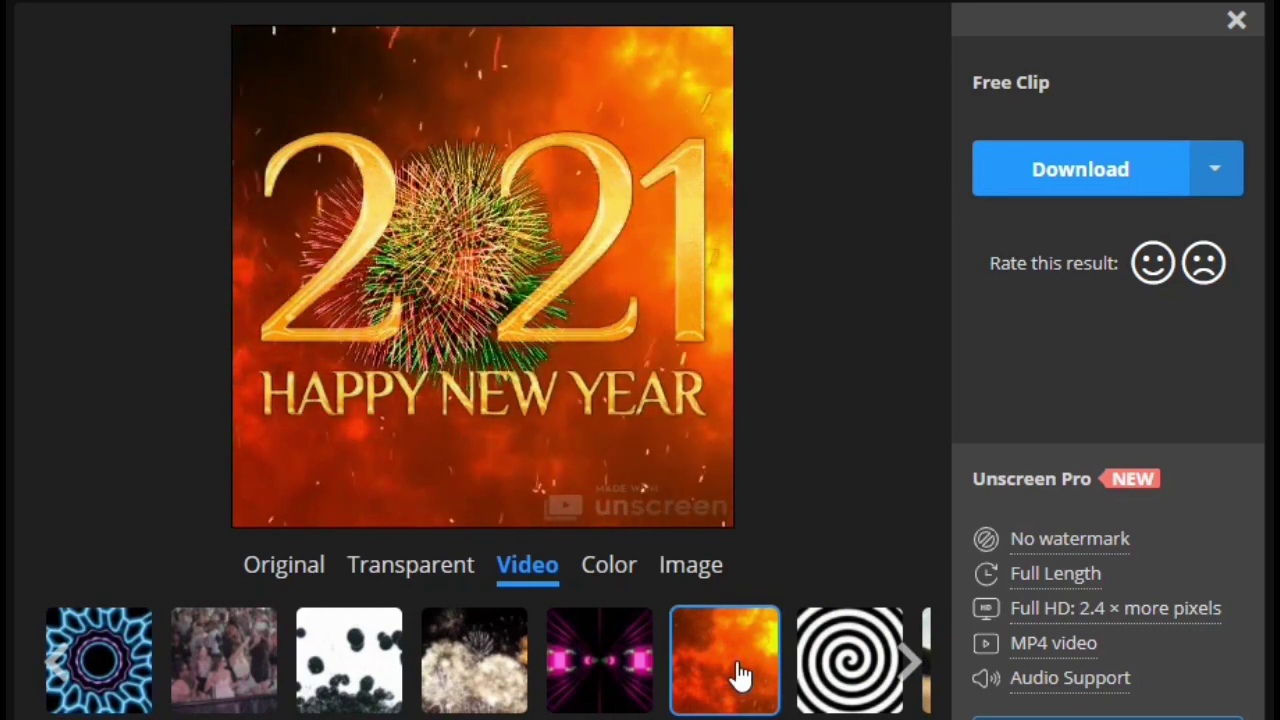
pyautogui.click(909, 667)
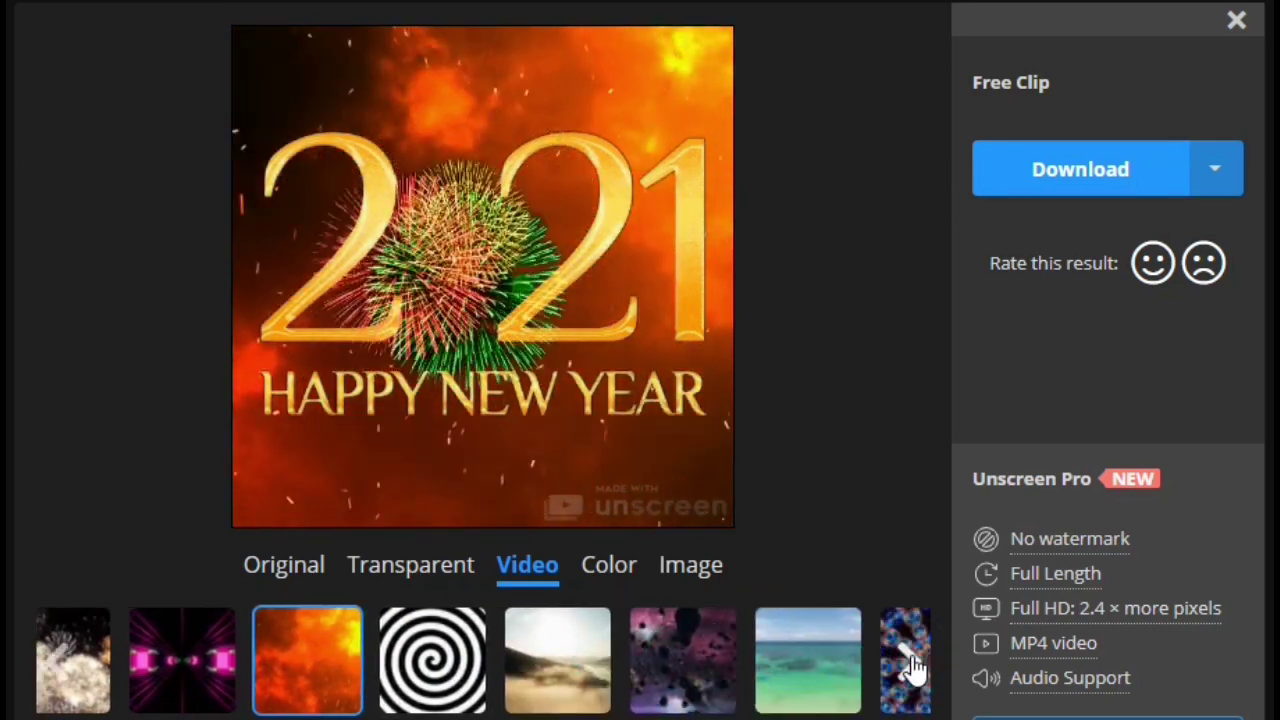
pyautogui.click(913, 665)
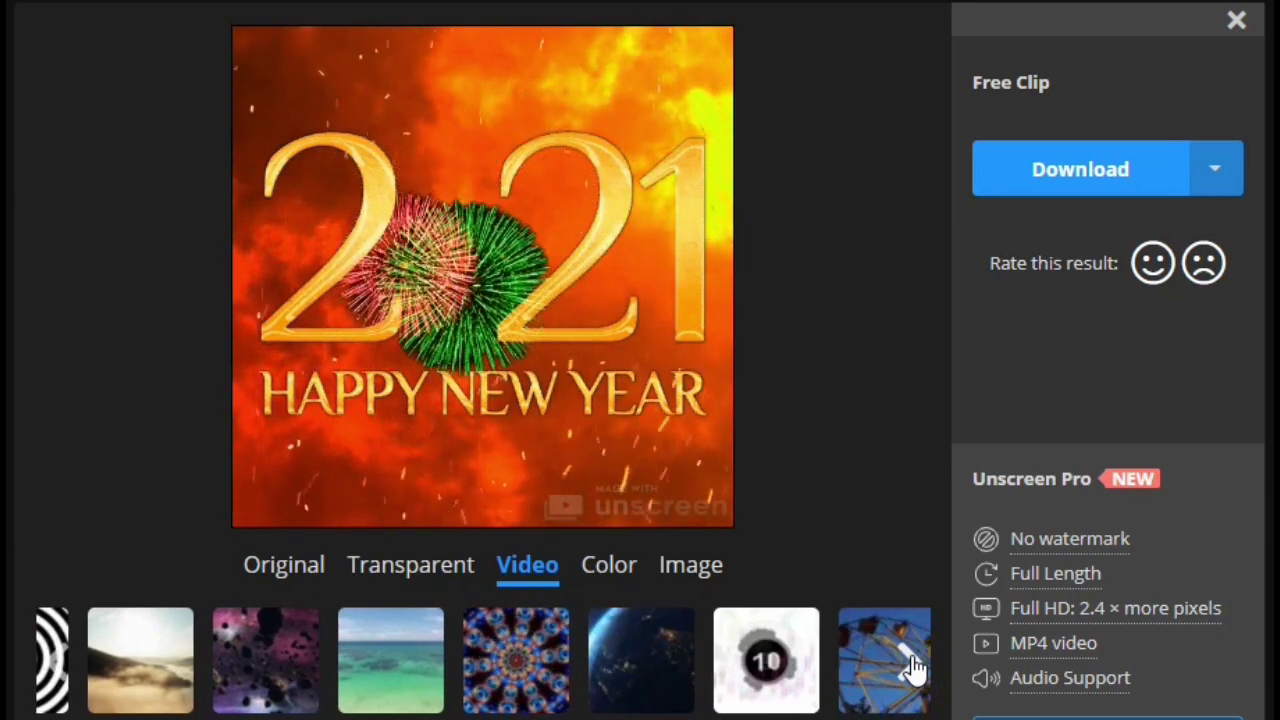
pyautogui.click(913, 665)
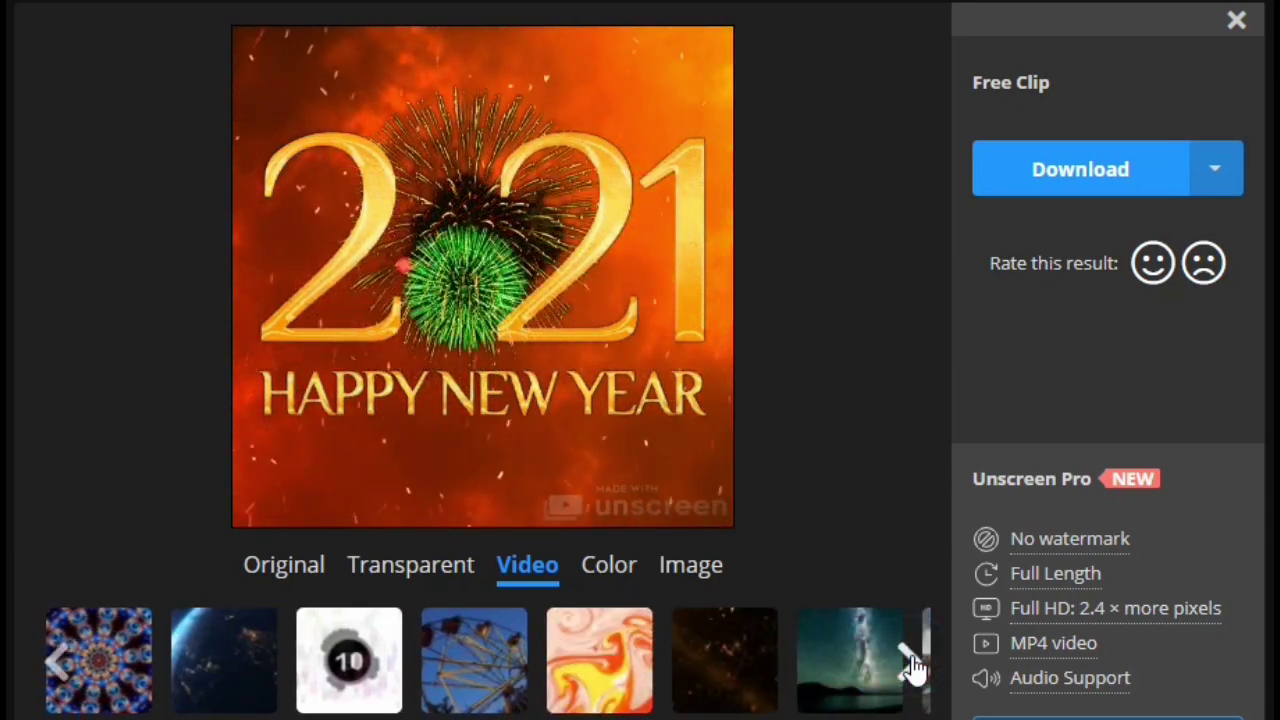
pyautogui.click(597, 683)
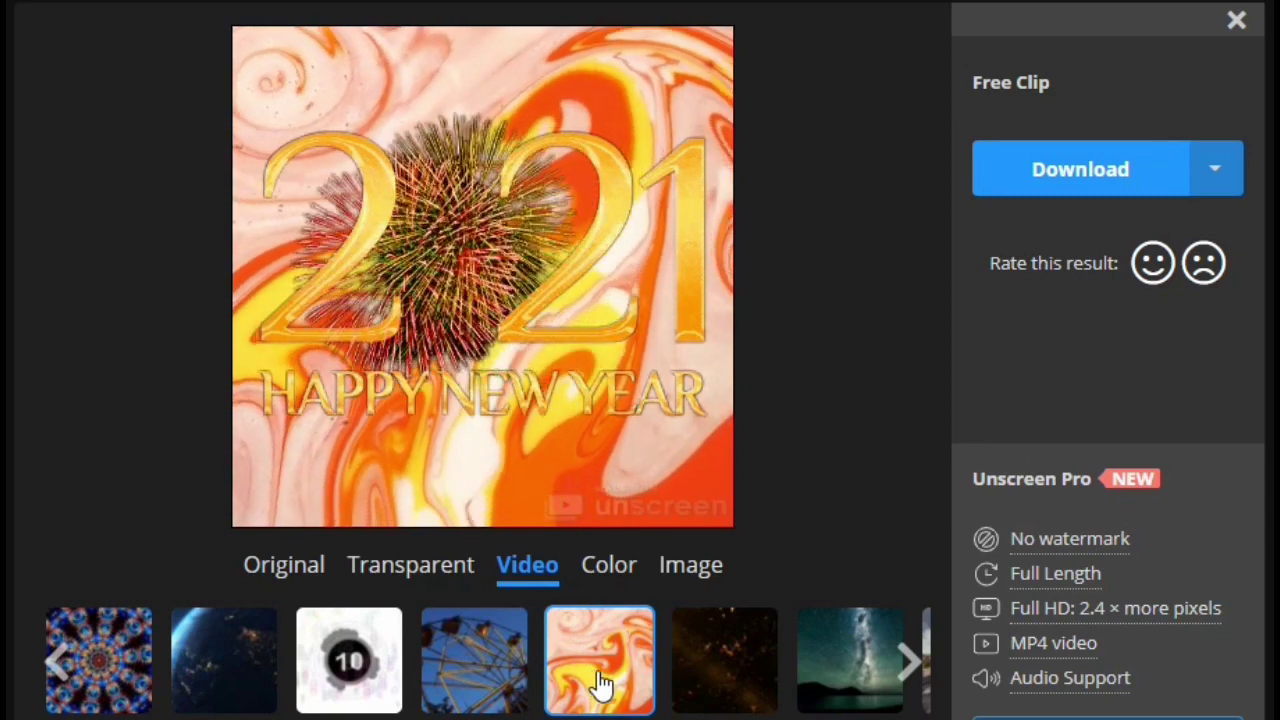
pyautogui.click(720, 681)
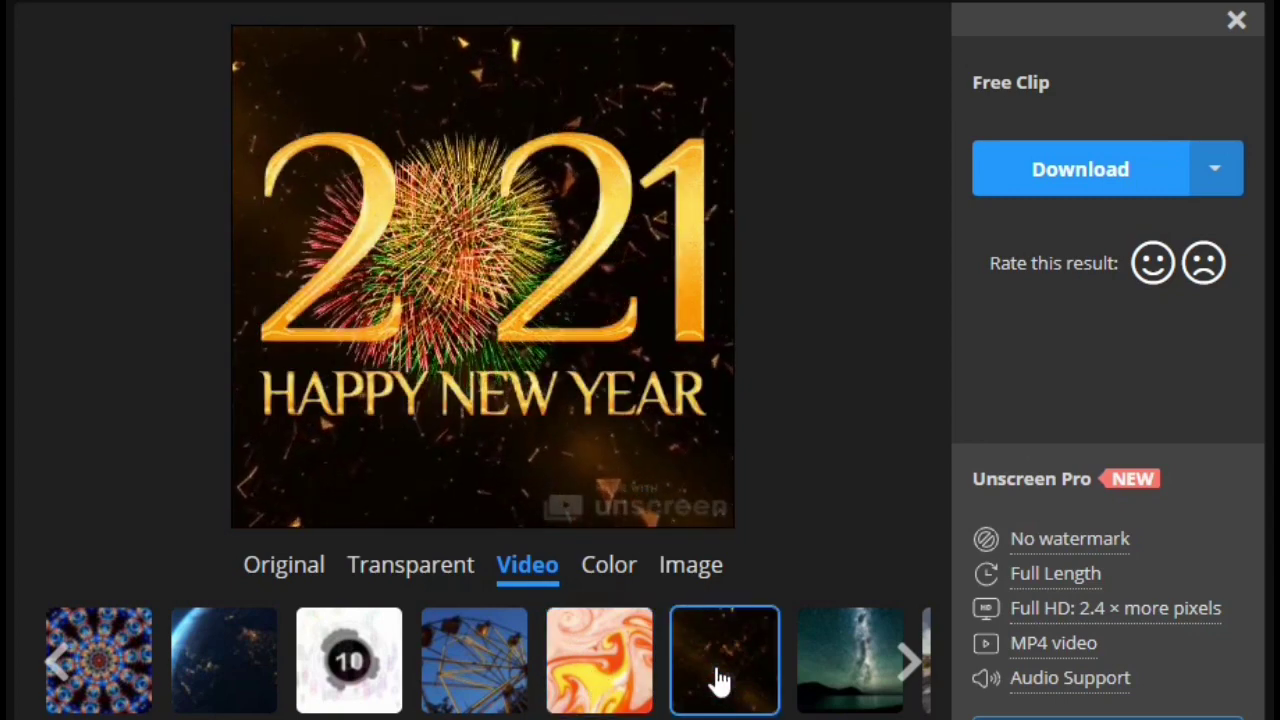
pyautogui.click(910, 672)
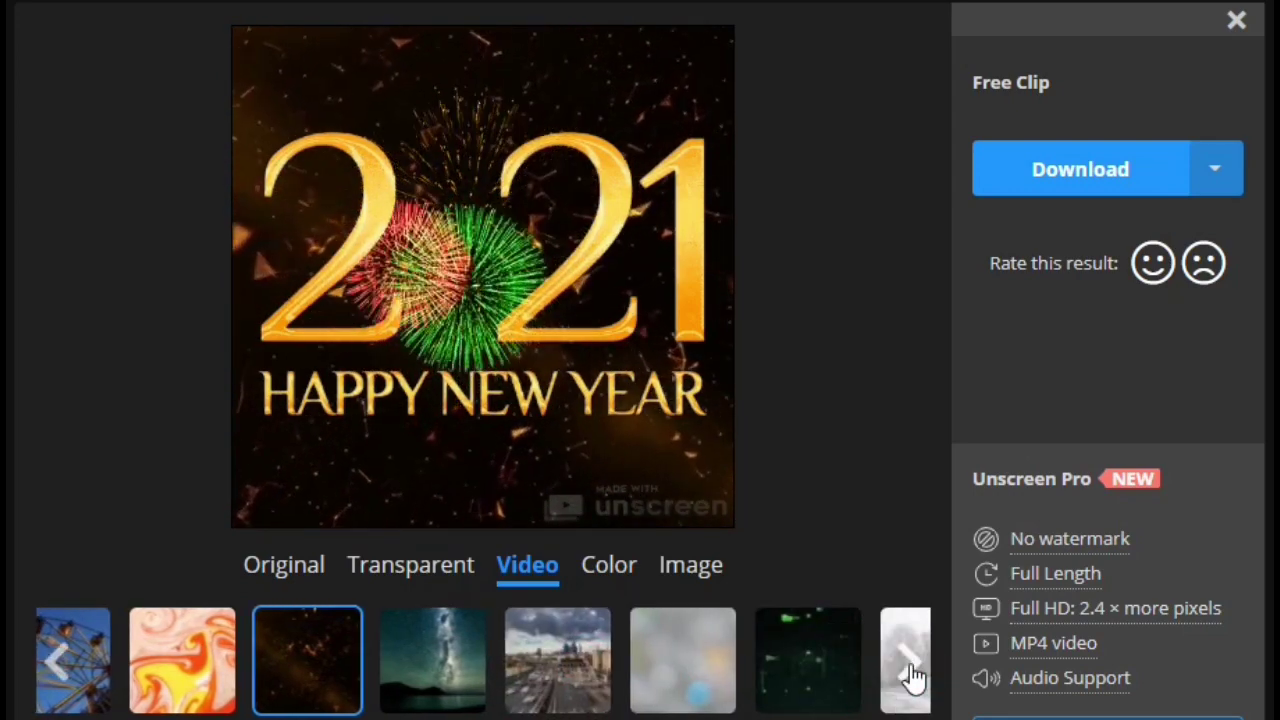
pyautogui.click(808, 680)
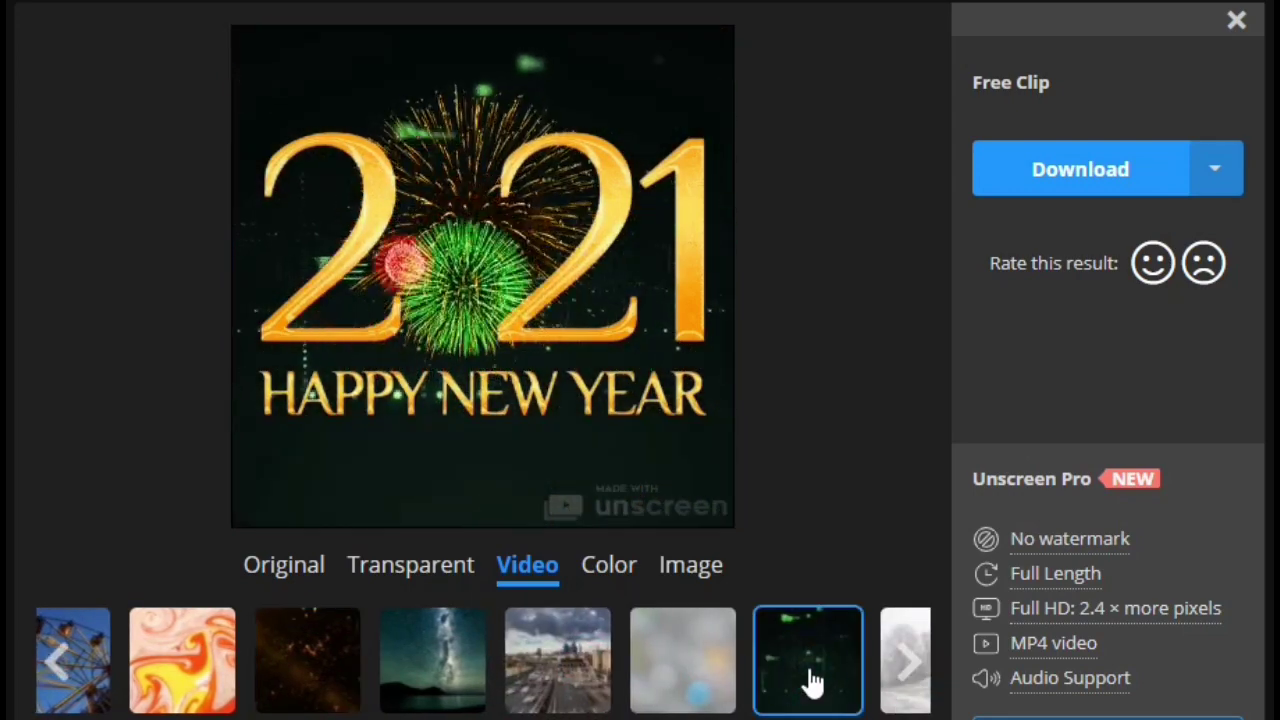
pyautogui.click(915, 672)
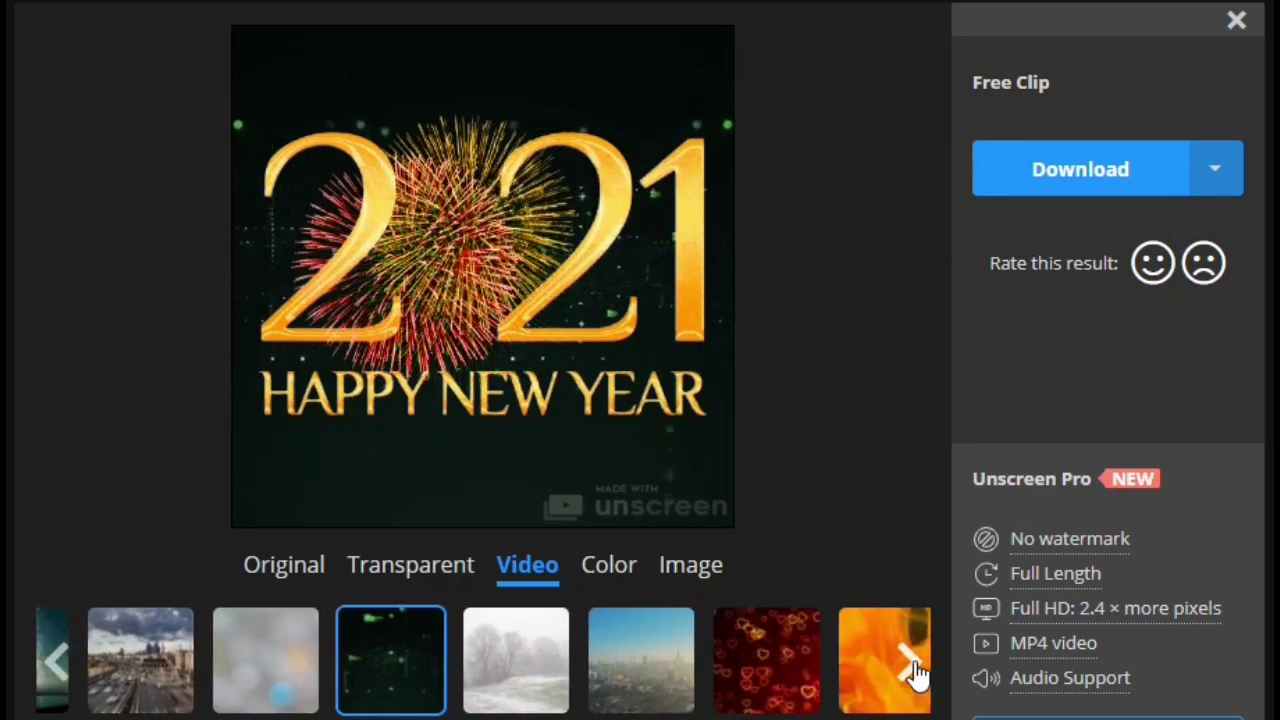
# - Preview red hearts, orange flames, starry fireworks, dark smoke and bokeh video backgrounds
pyautogui.click(781, 674)
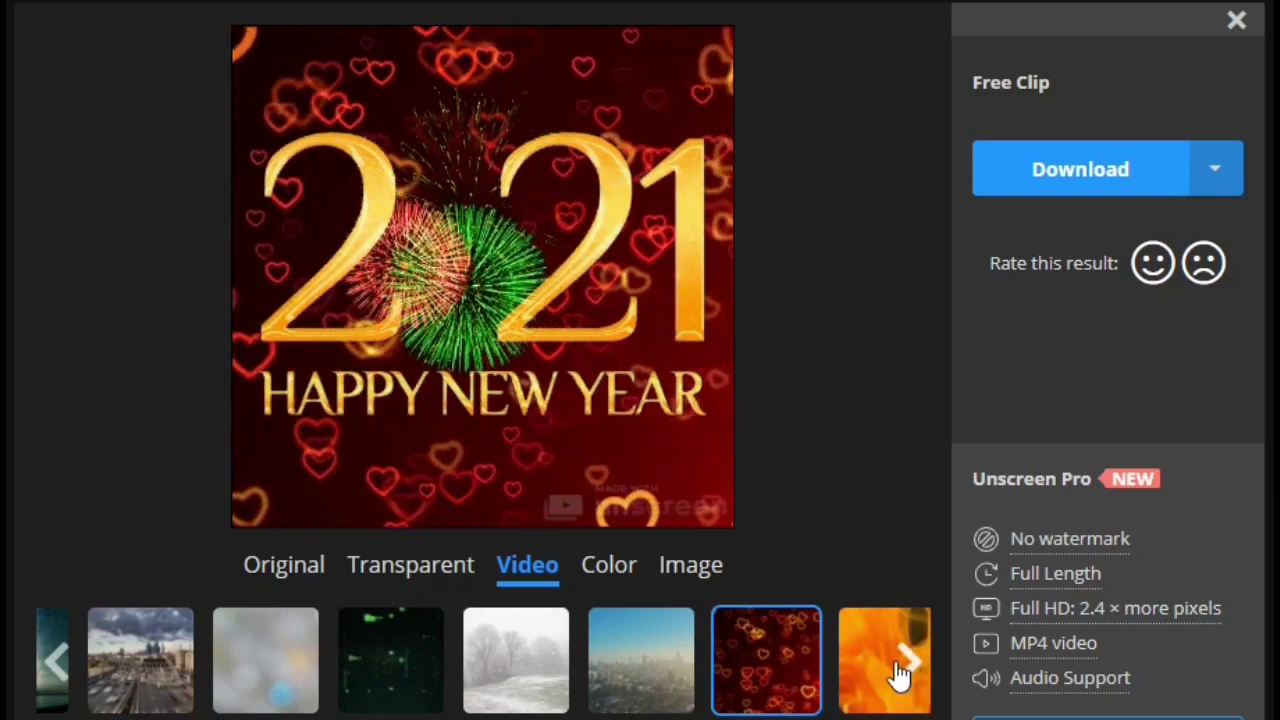
pyautogui.click(908, 666)
pyautogui.click(500, 663)
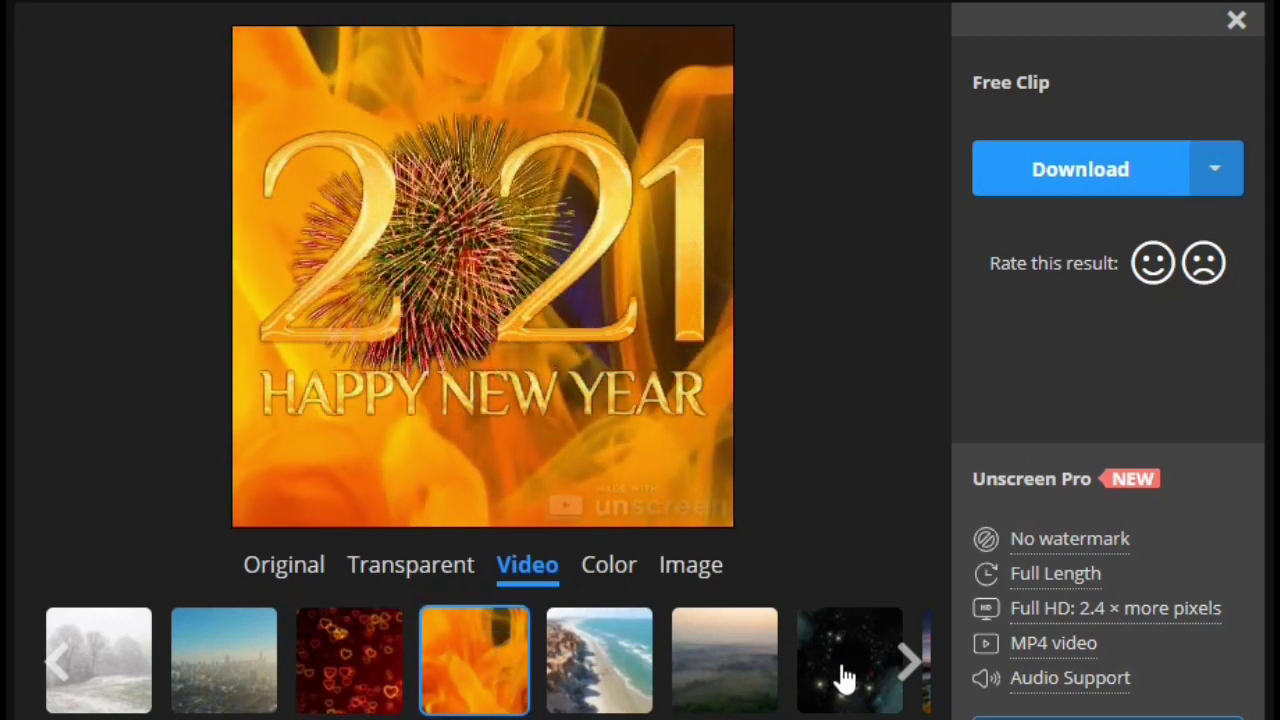
pyautogui.click(840, 678)
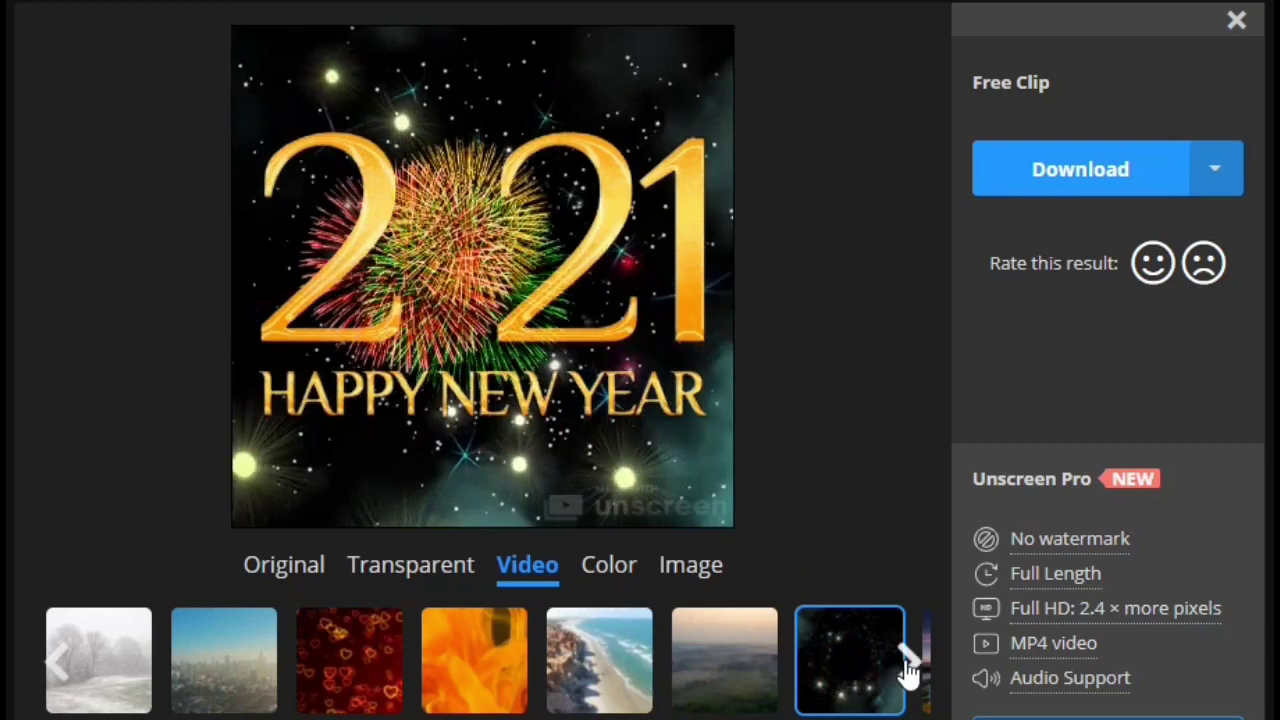
pyautogui.click(908, 668)
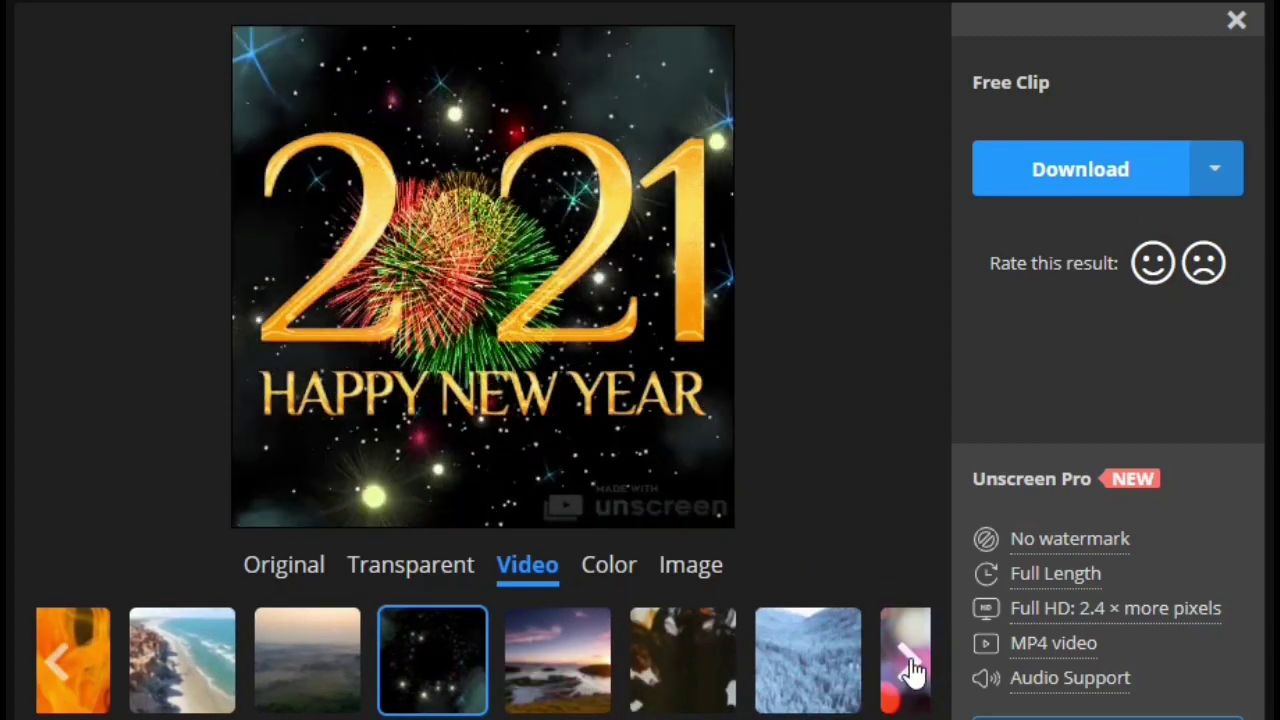
pyautogui.click(708, 667)
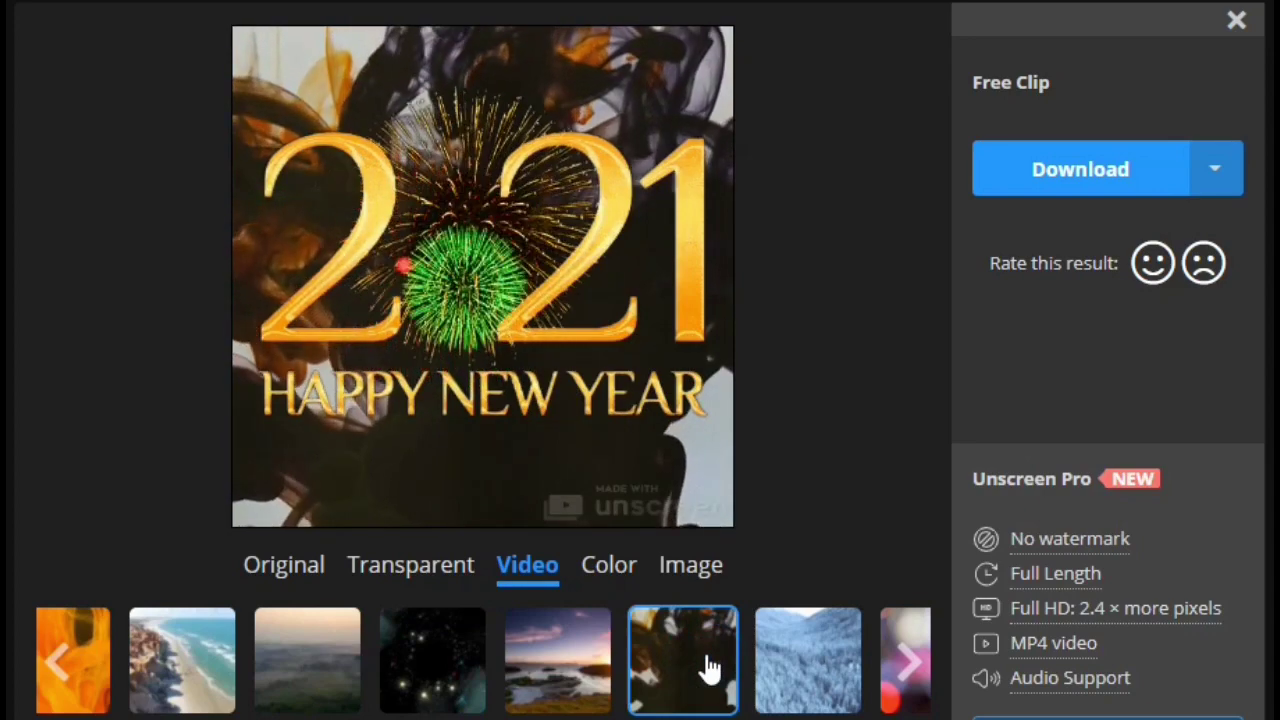
pyautogui.click(908, 668)
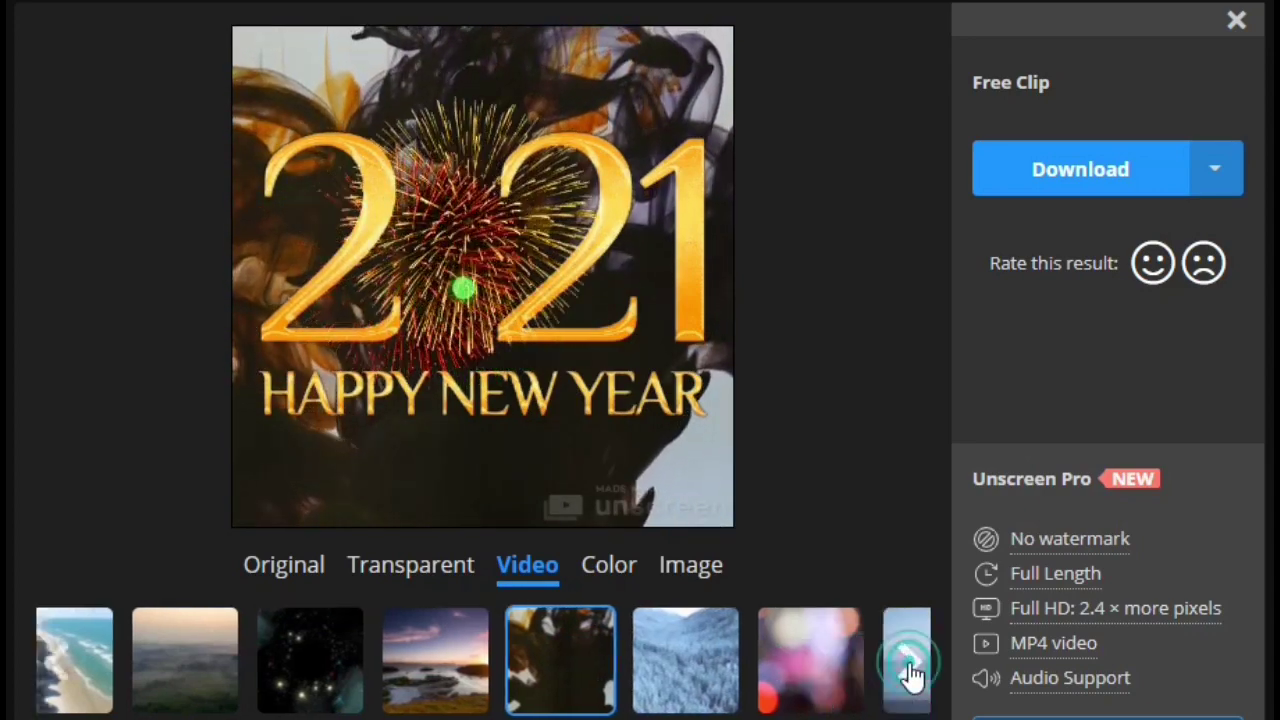
pyautogui.click(537, 683)
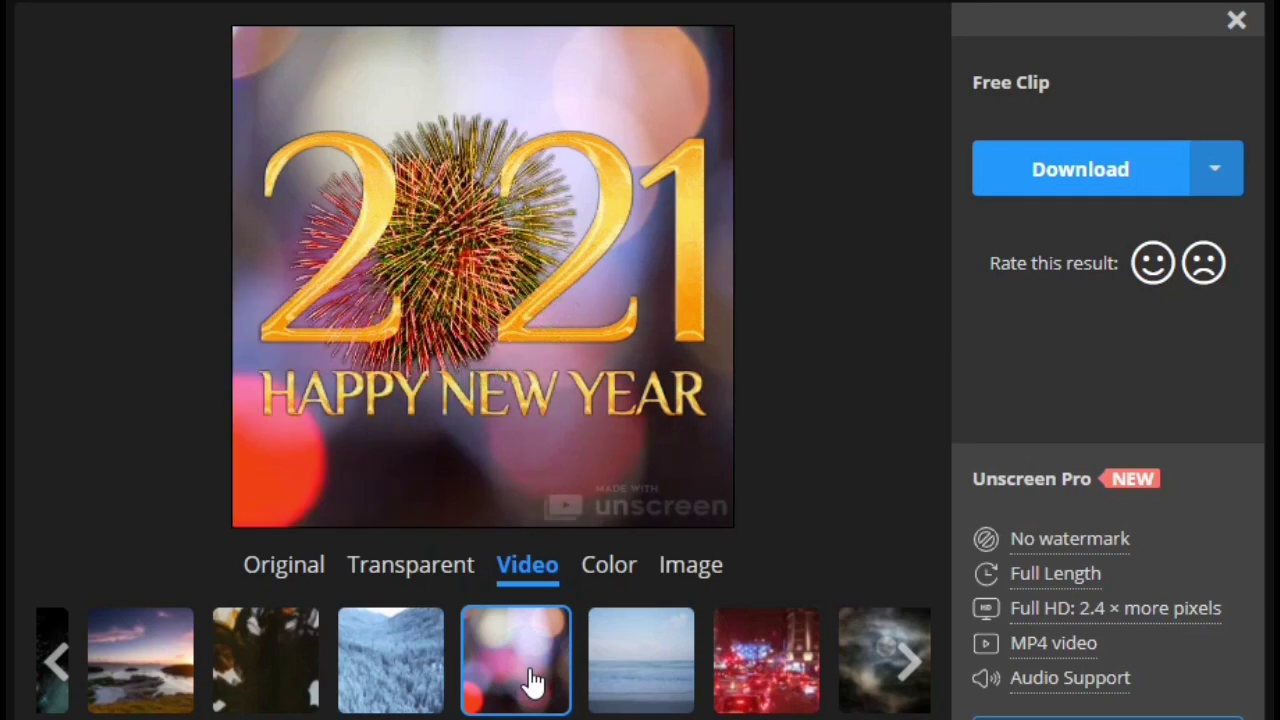
# - Preview city traffic, smoky sky, colourful burst, pink smoke, blue sky and orange bokeh videos
pyautogui.click(788, 688)
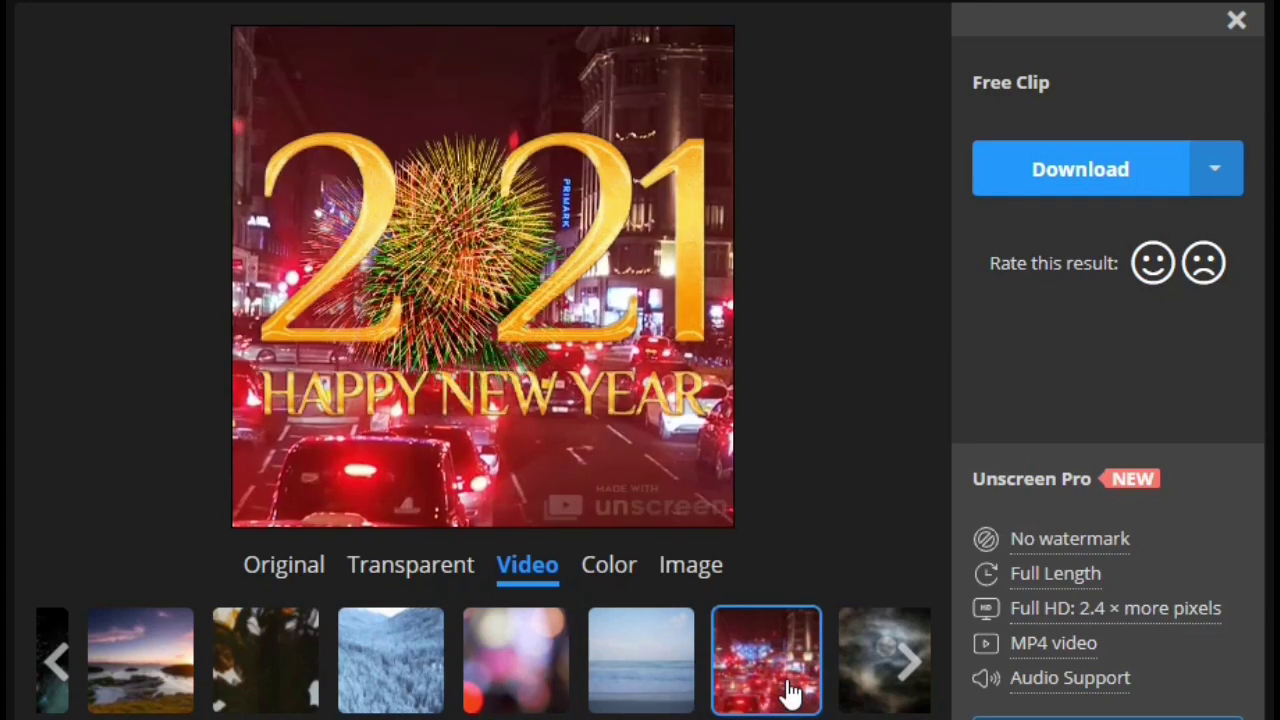
pyautogui.click(908, 668)
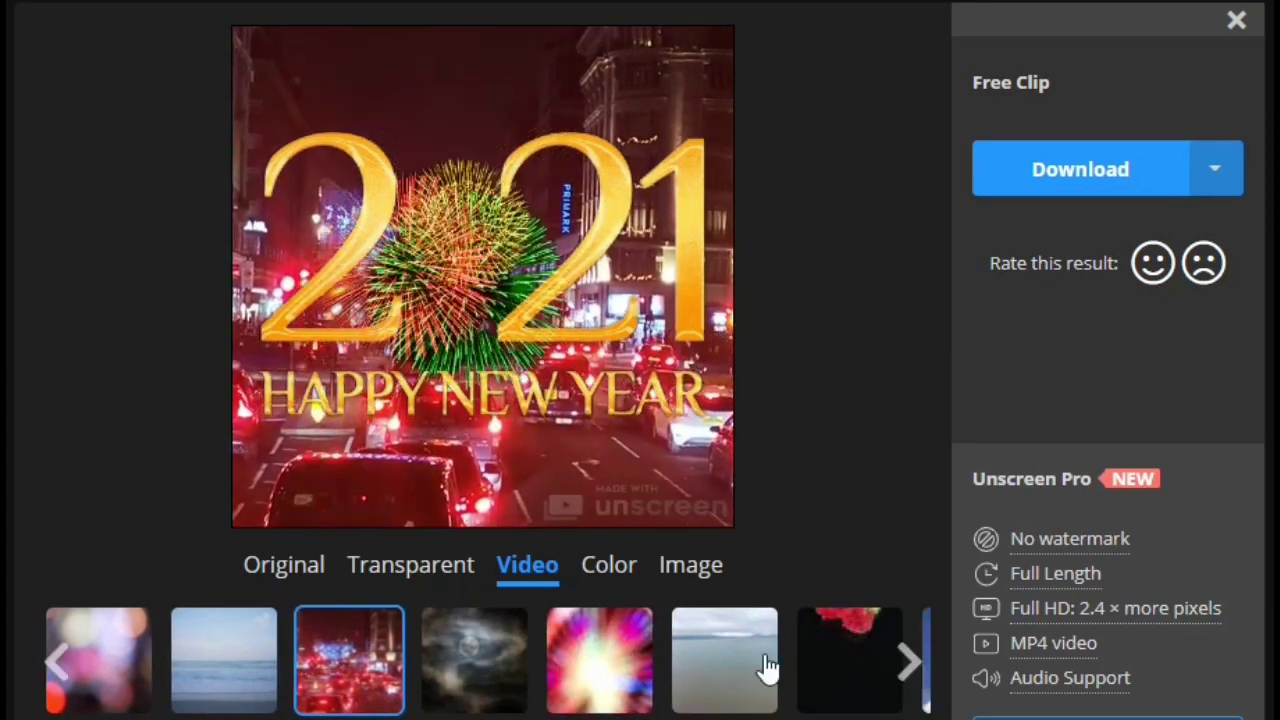
pyautogui.click(477, 672)
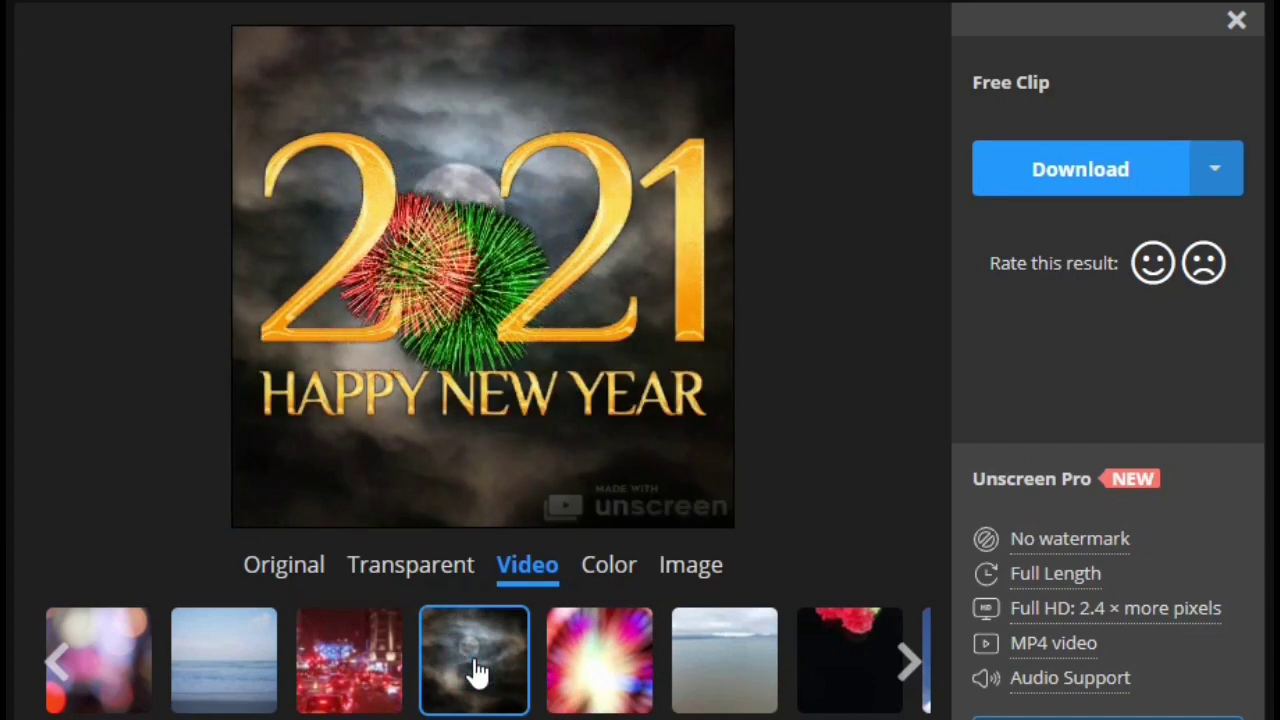
pyautogui.click(585, 671)
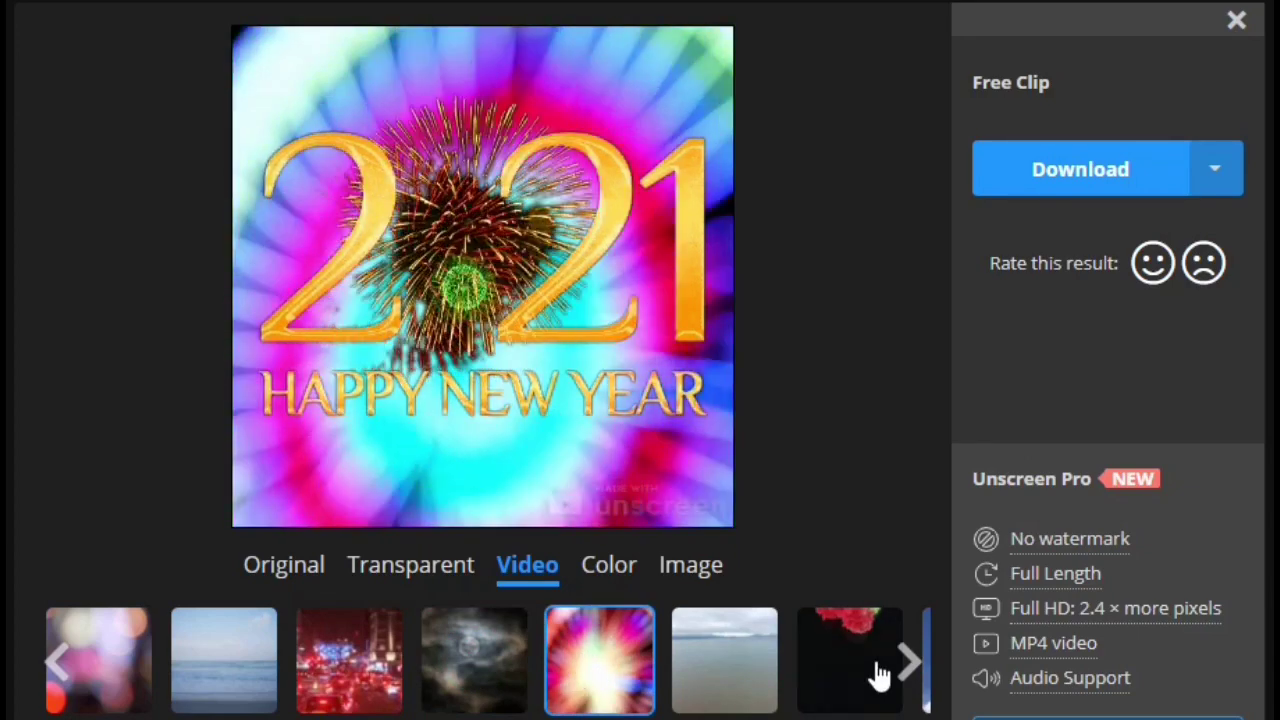
pyautogui.click(906, 663)
pyautogui.click(486, 679)
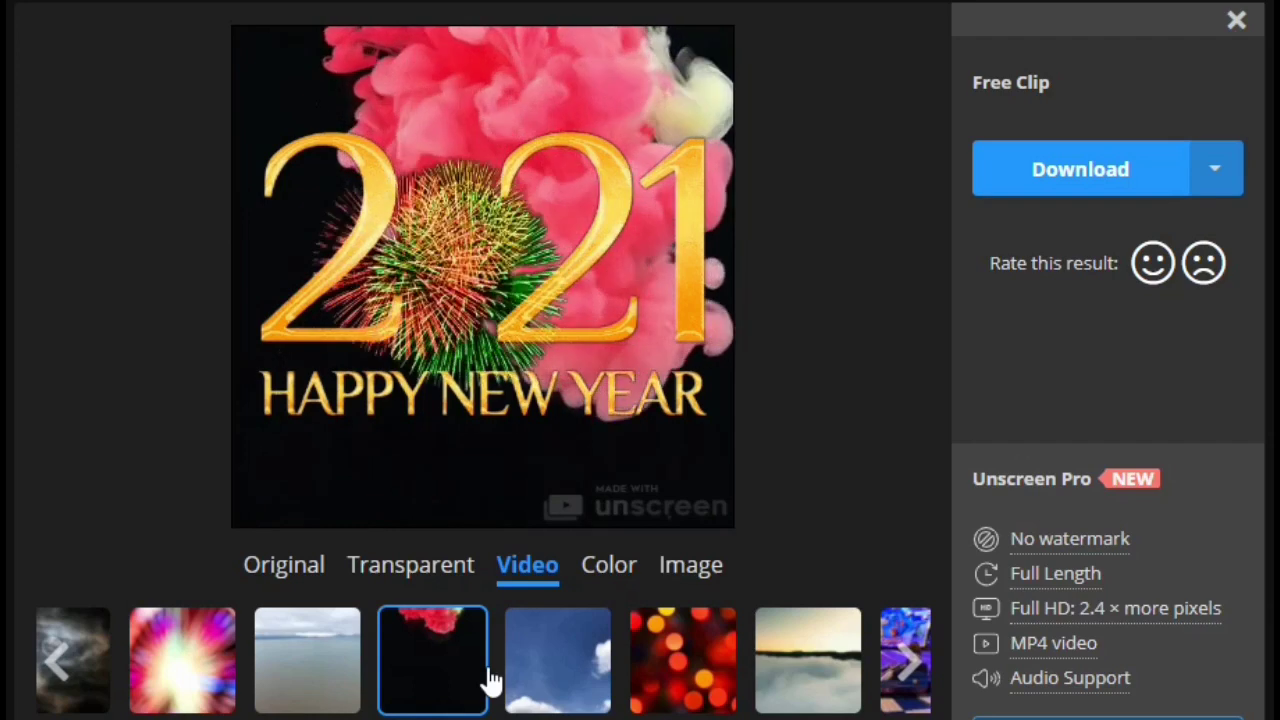
pyautogui.click(570, 680)
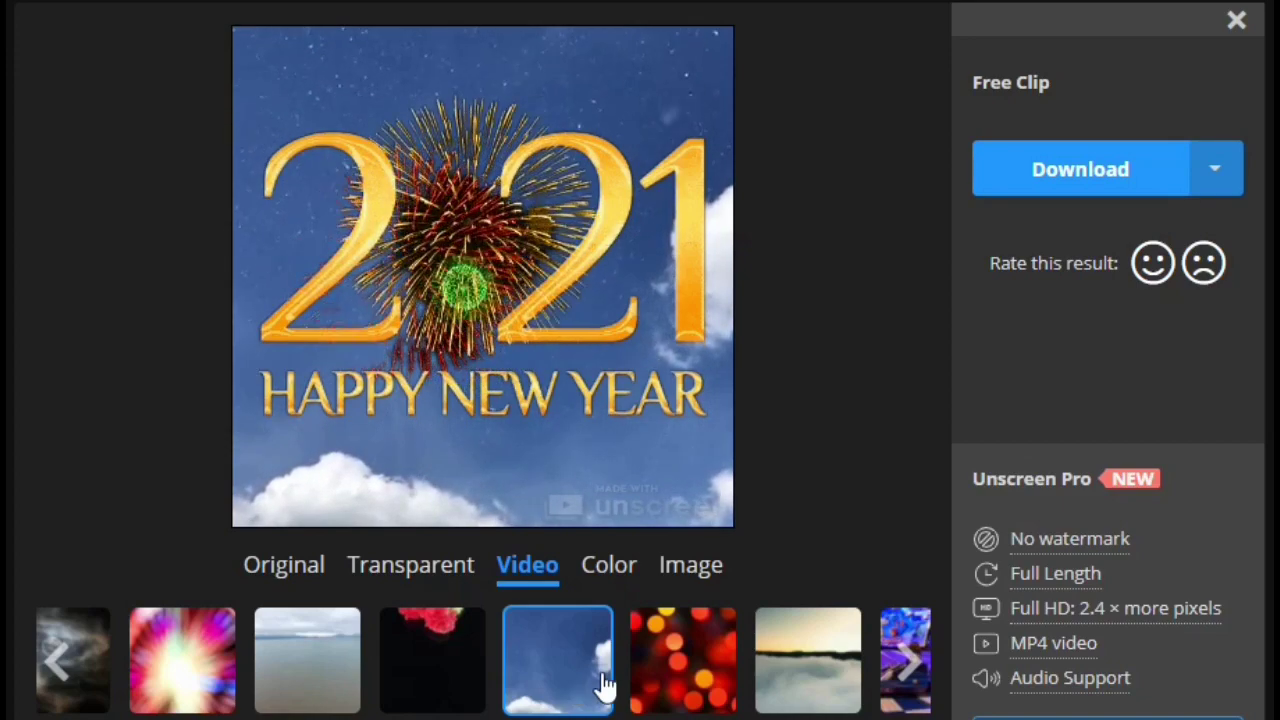
pyautogui.click(689, 686)
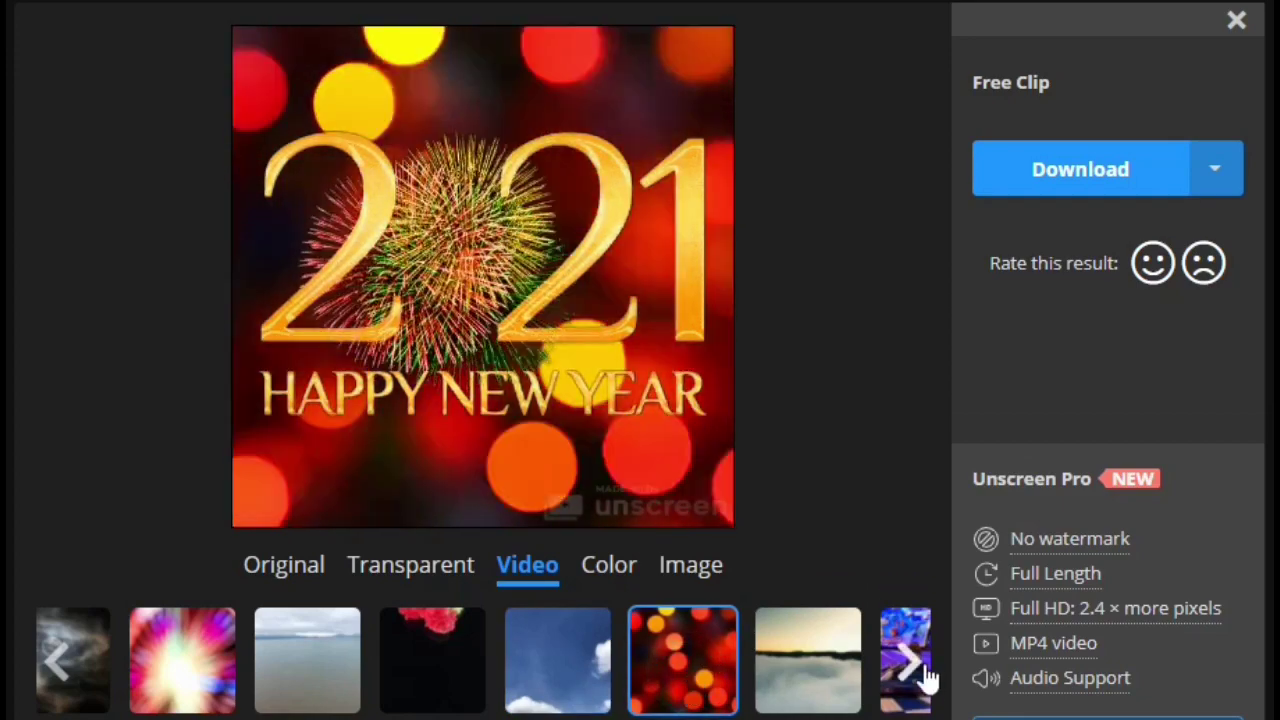
# - Preview colourful spiral and purple starry videos, settling on the blurred bokeh lights
pyautogui.click(909, 665)
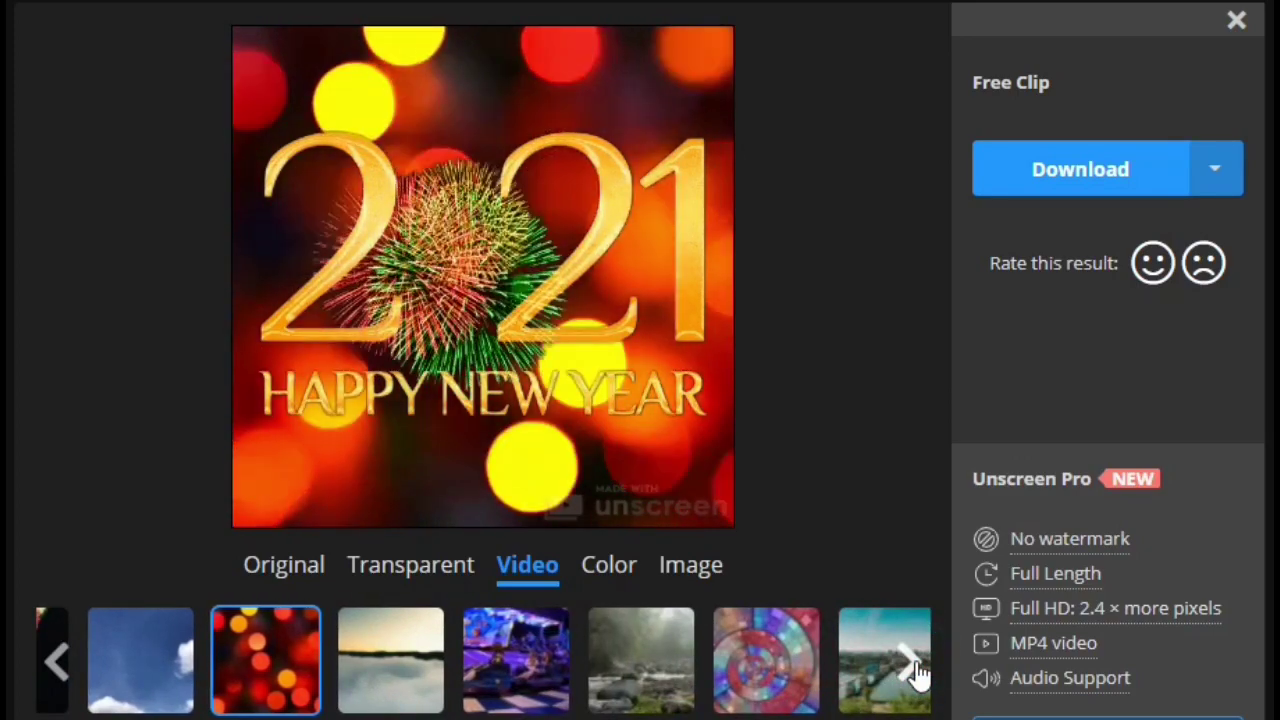
pyautogui.click(909, 663)
pyautogui.click(378, 675)
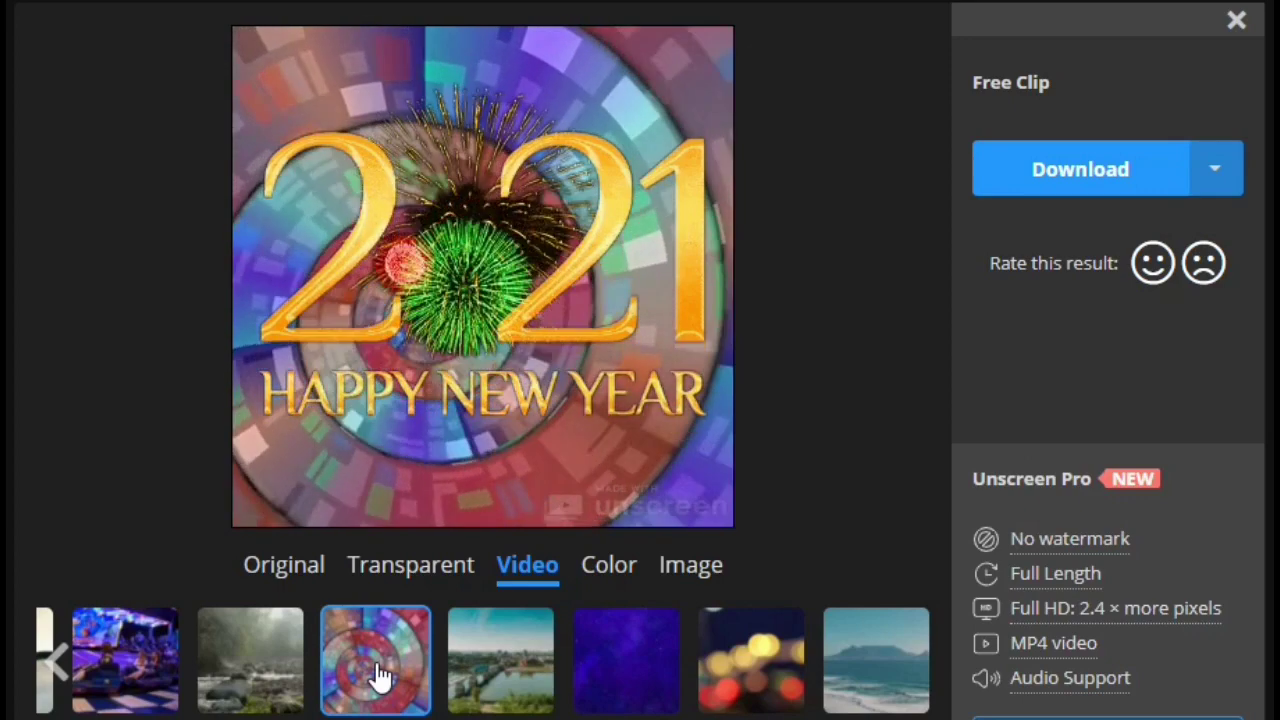
pyautogui.click(617, 684)
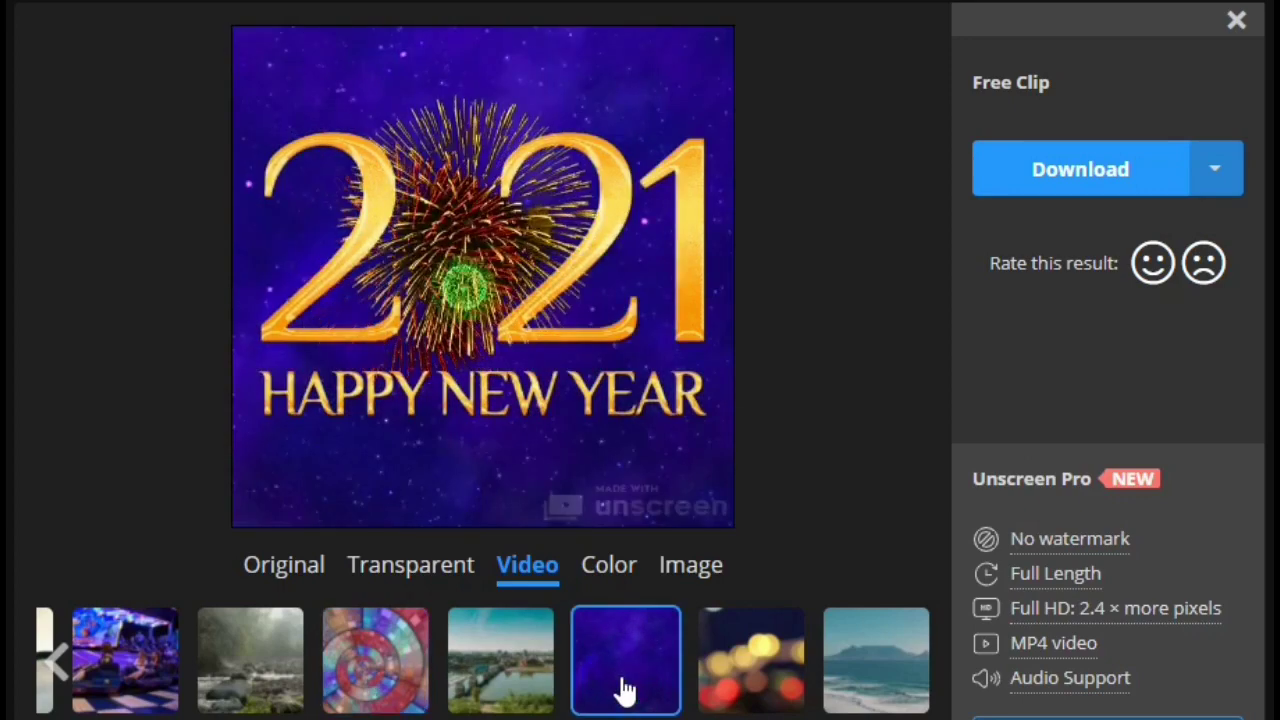
pyautogui.click(757, 689)
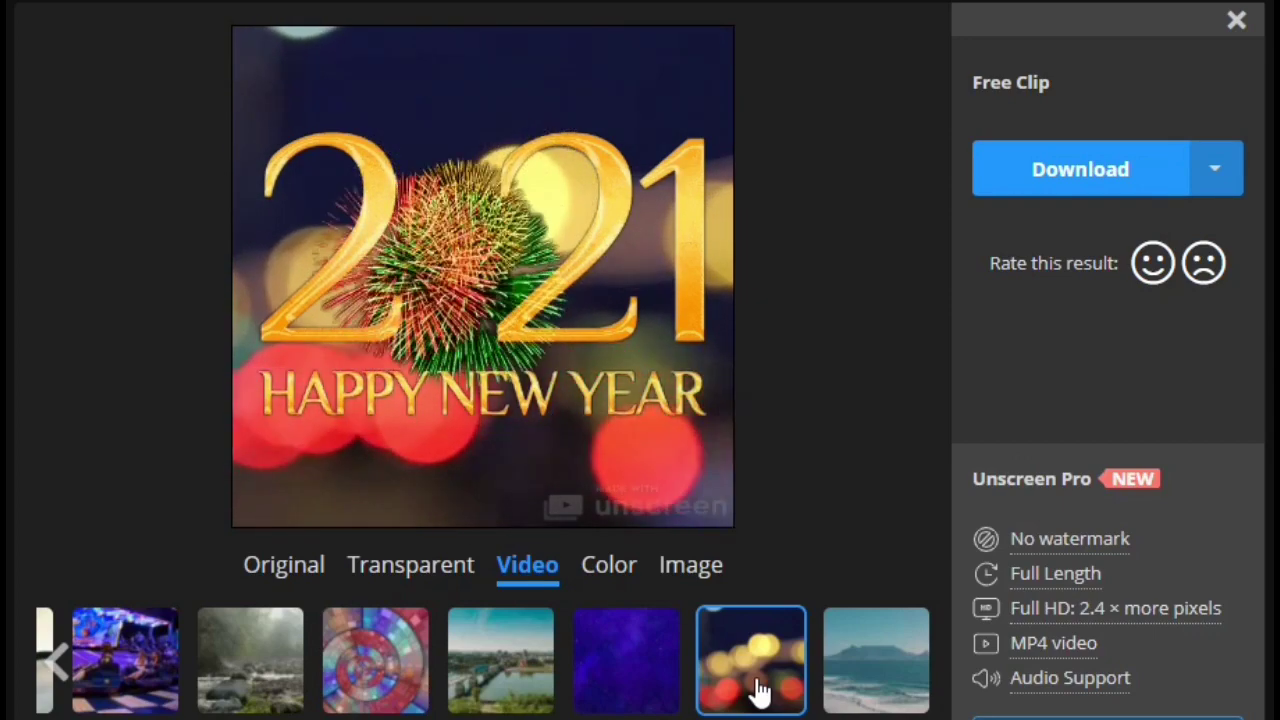
pyautogui.click(607, 566)
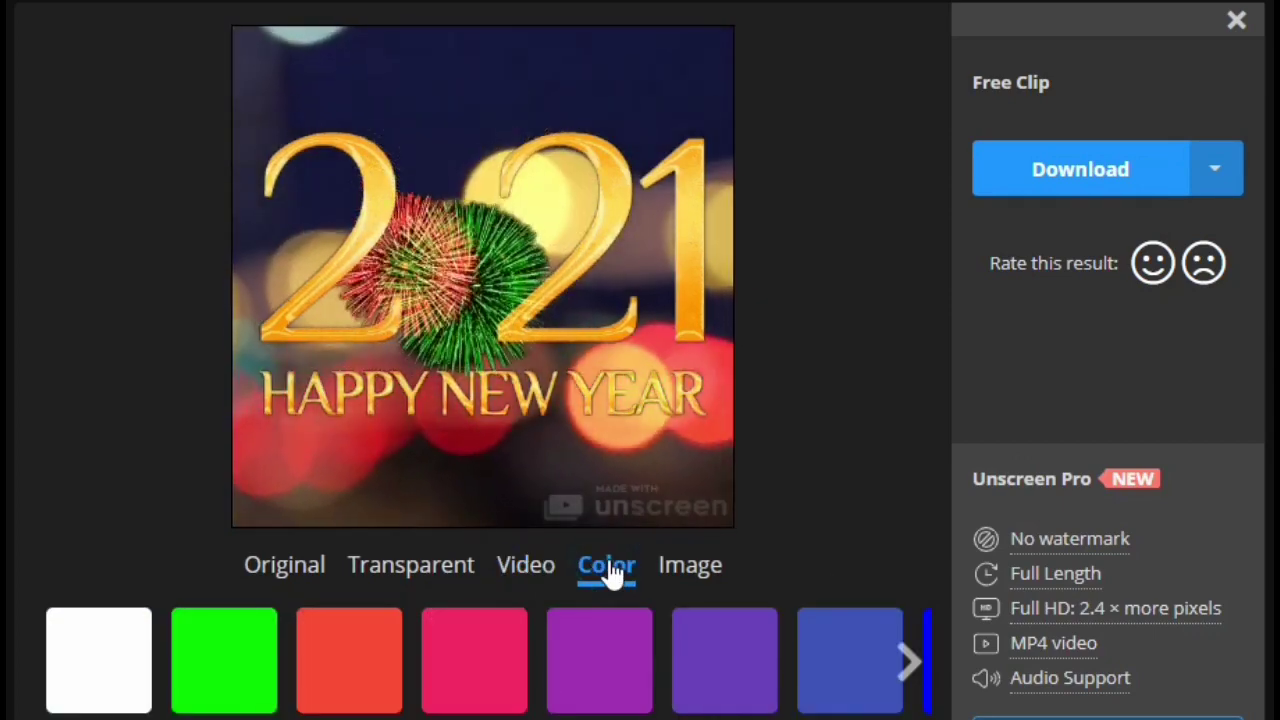
# - Try green, red, pink, purple and violet solid backgrounds, settling on blue
pyautogui.click(201, 671)
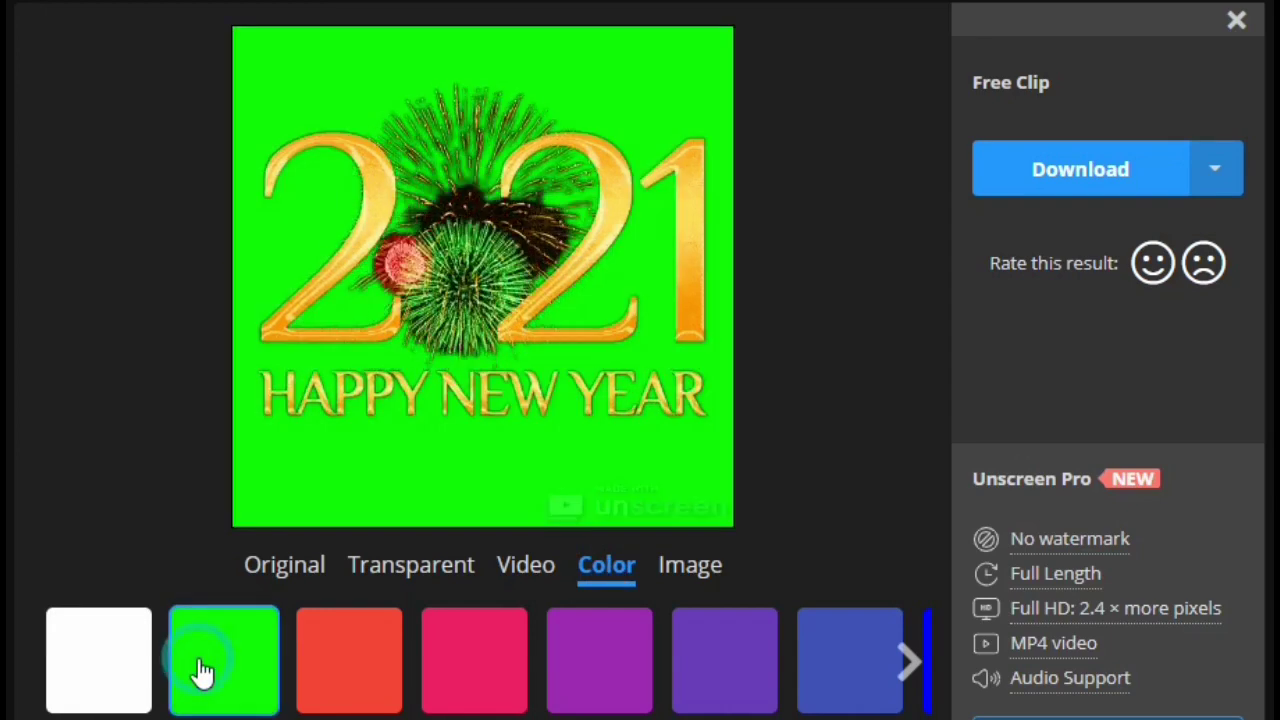
pyautogui.click(365, 678)
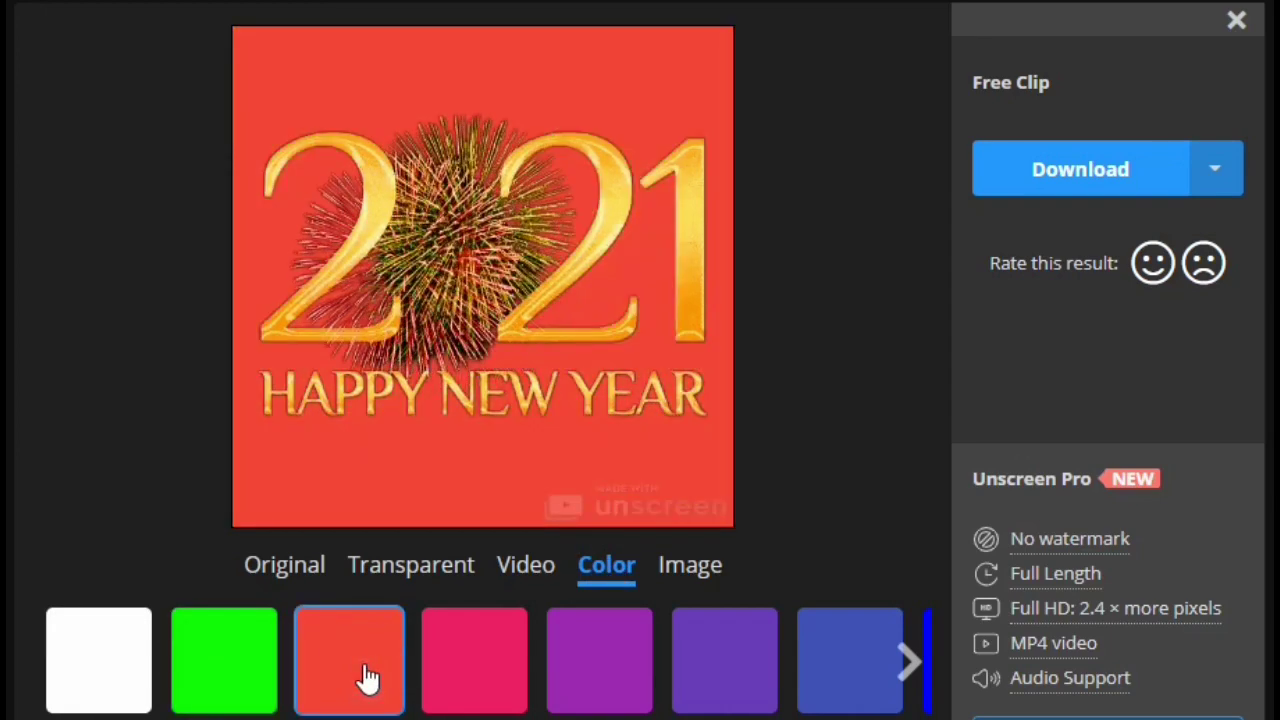
pyautogui.click(503, 666)
pyautogui.click(581, 660)
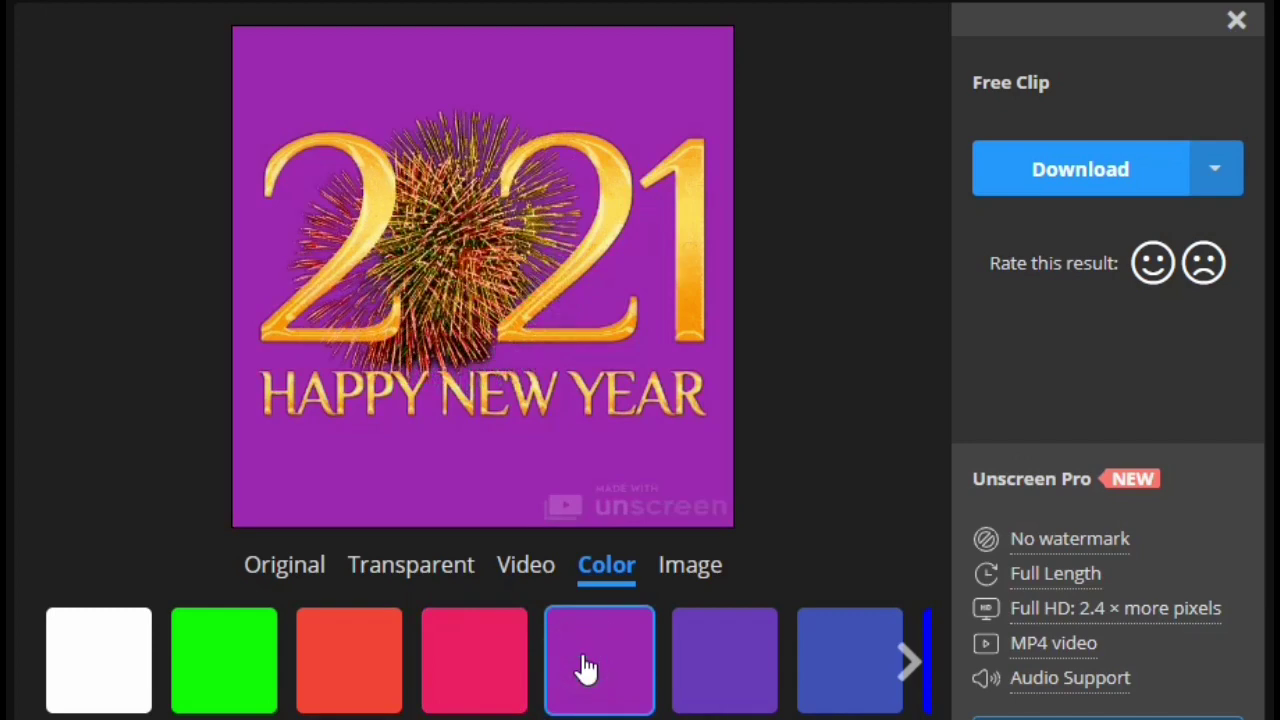
pyautogui.click(724, 670)
pyautogui.click(851, 670)
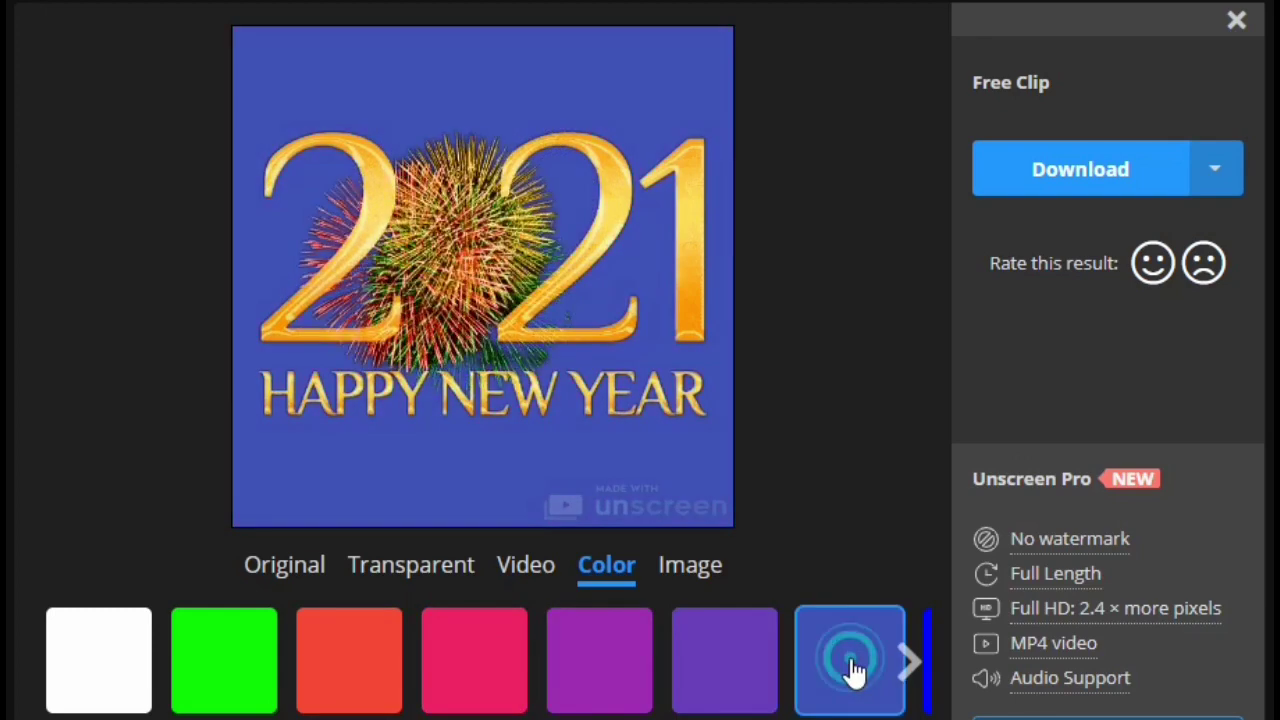
pyautogui.click(688, 568)
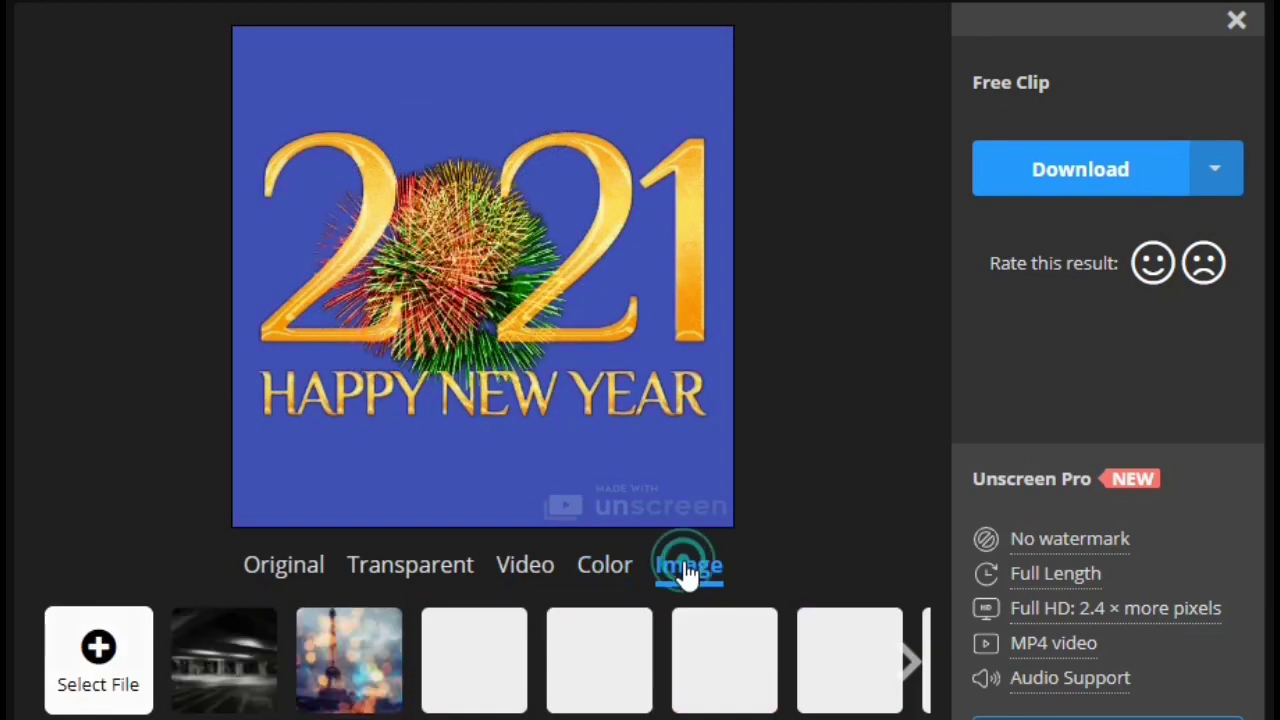
# - Preview Paris bokeh, starry night, neon street, purple bridge, orange slices and red bokeh images
pyautogui.click(364, 665)
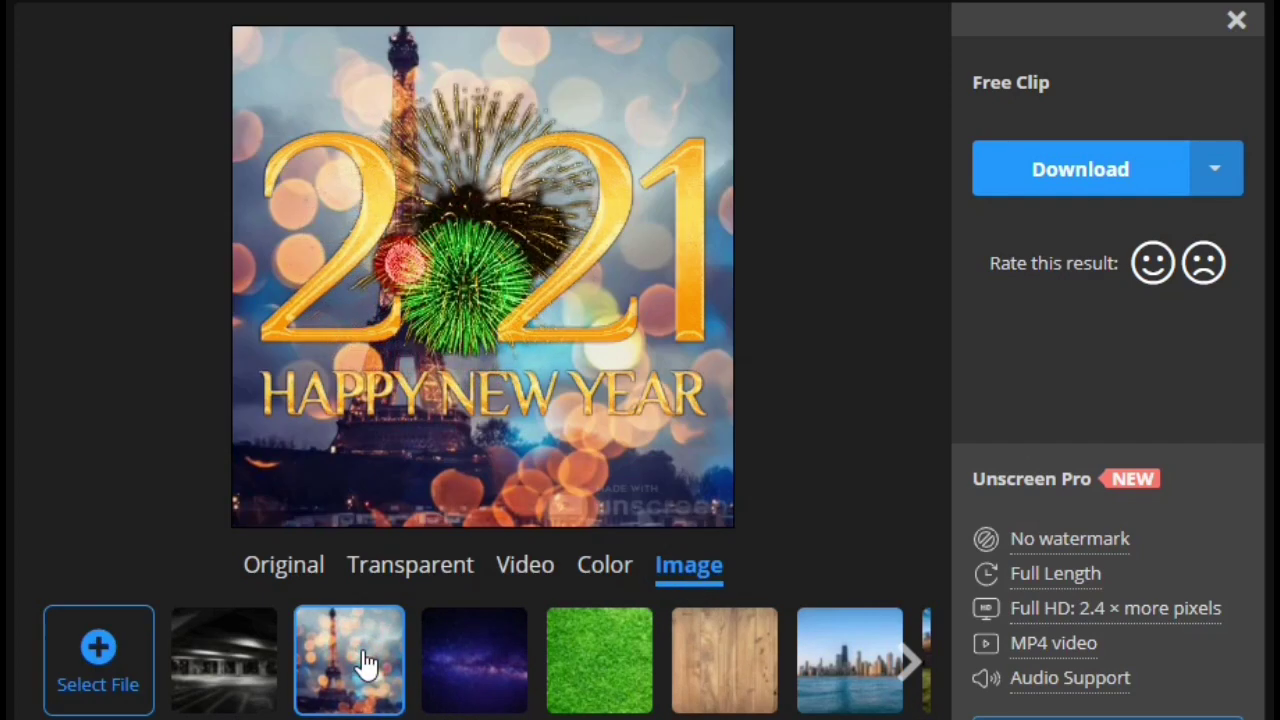
pyautogui.click(486, 667)
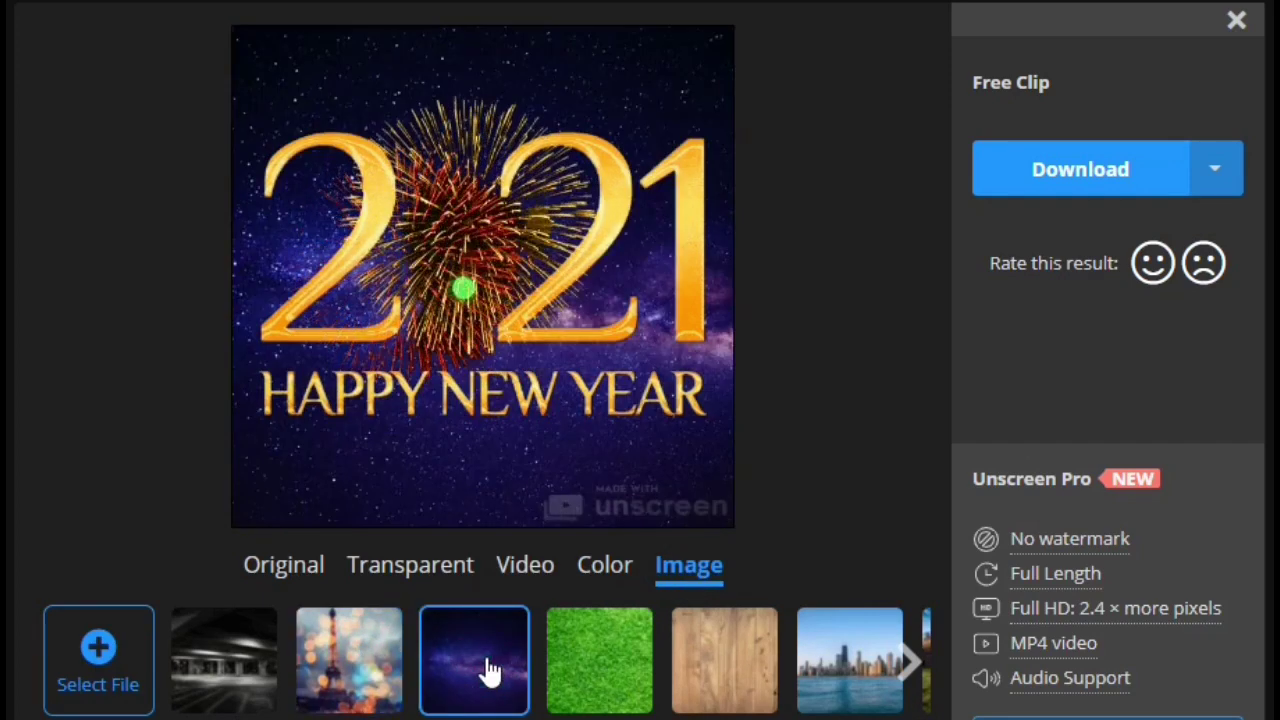
pyautogui.click(912, 660)
pyautogui.click(913, 668)
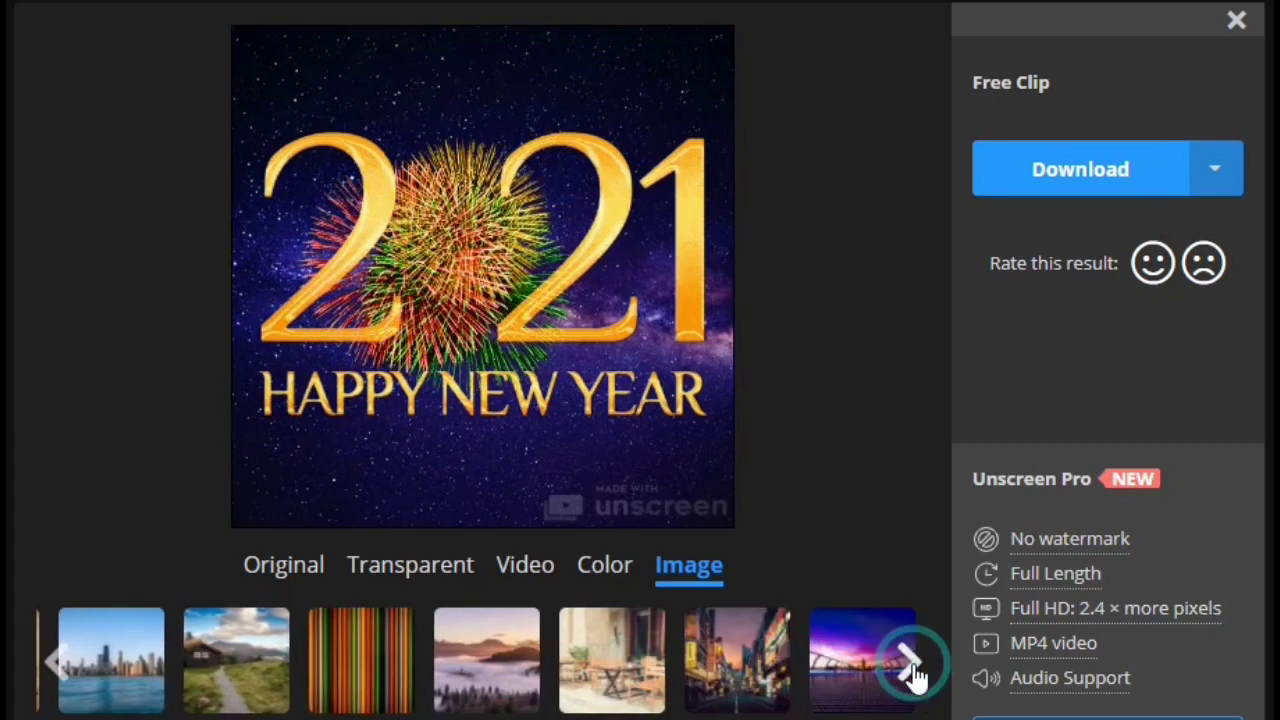
pyautogui.click(657, 678)
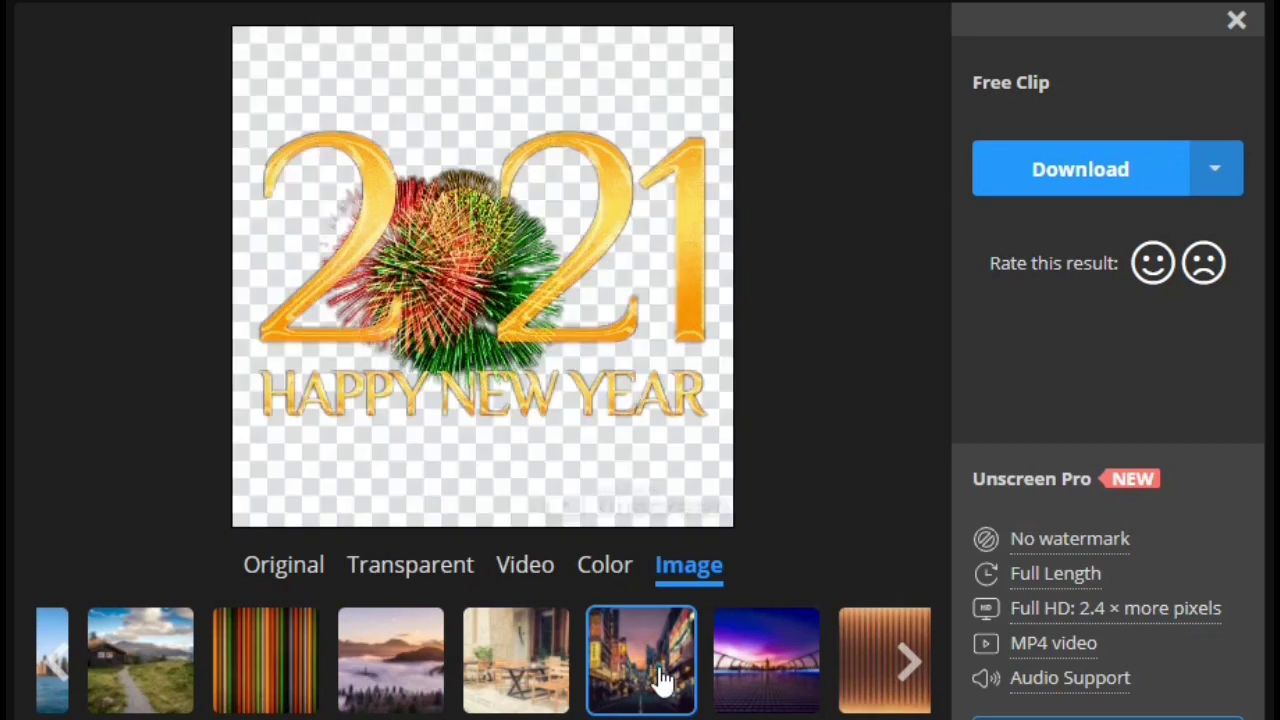
pyautogui.click(767, 682)
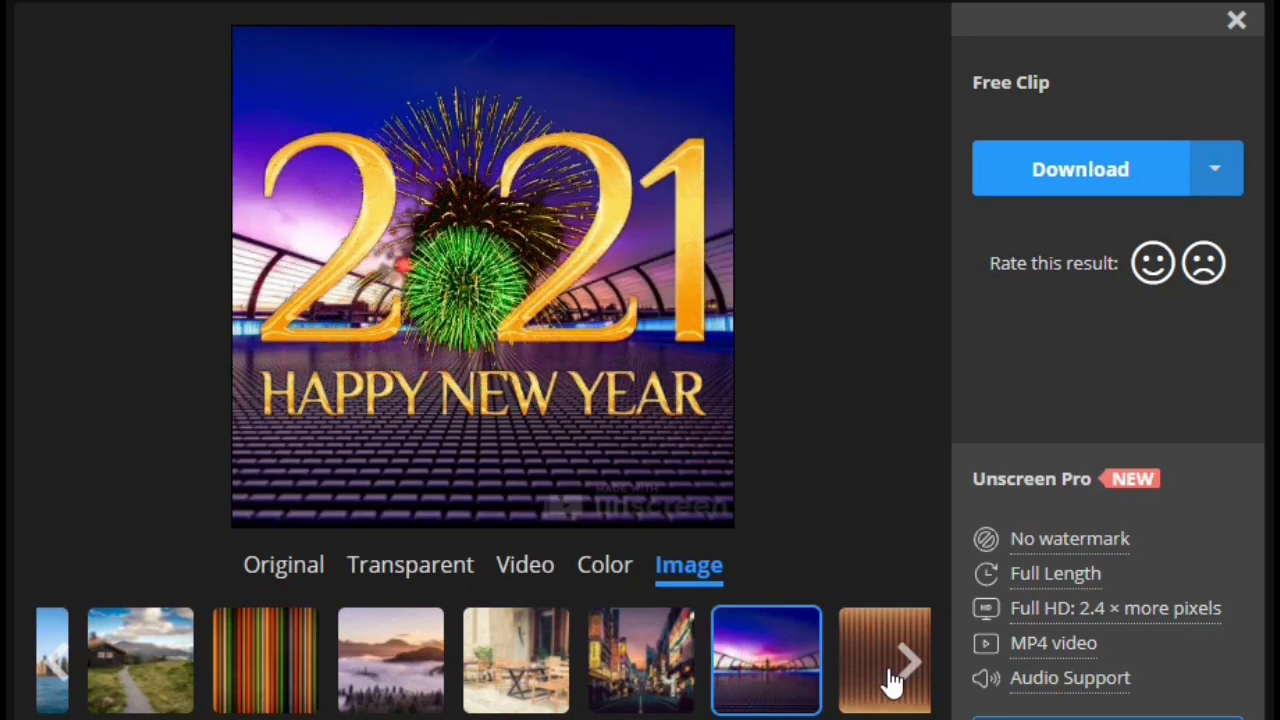
pyautogui.click(908, 668)
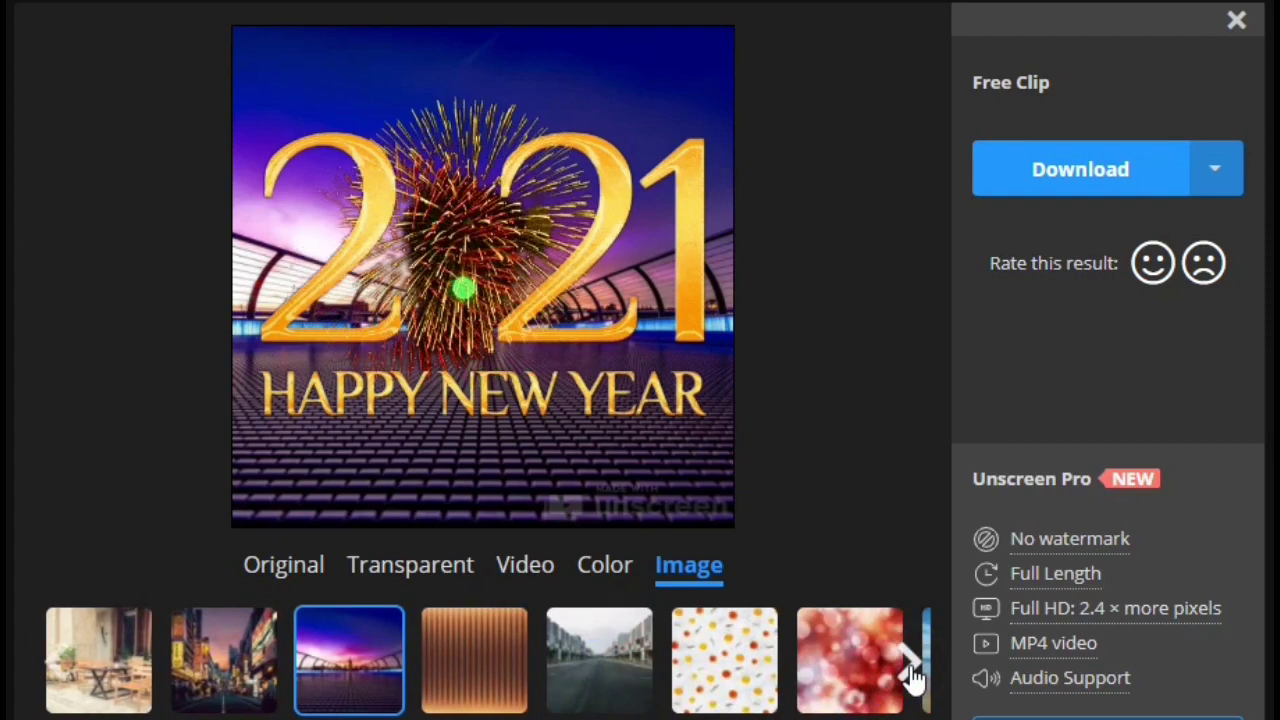
pyautogui.click(752, 686)
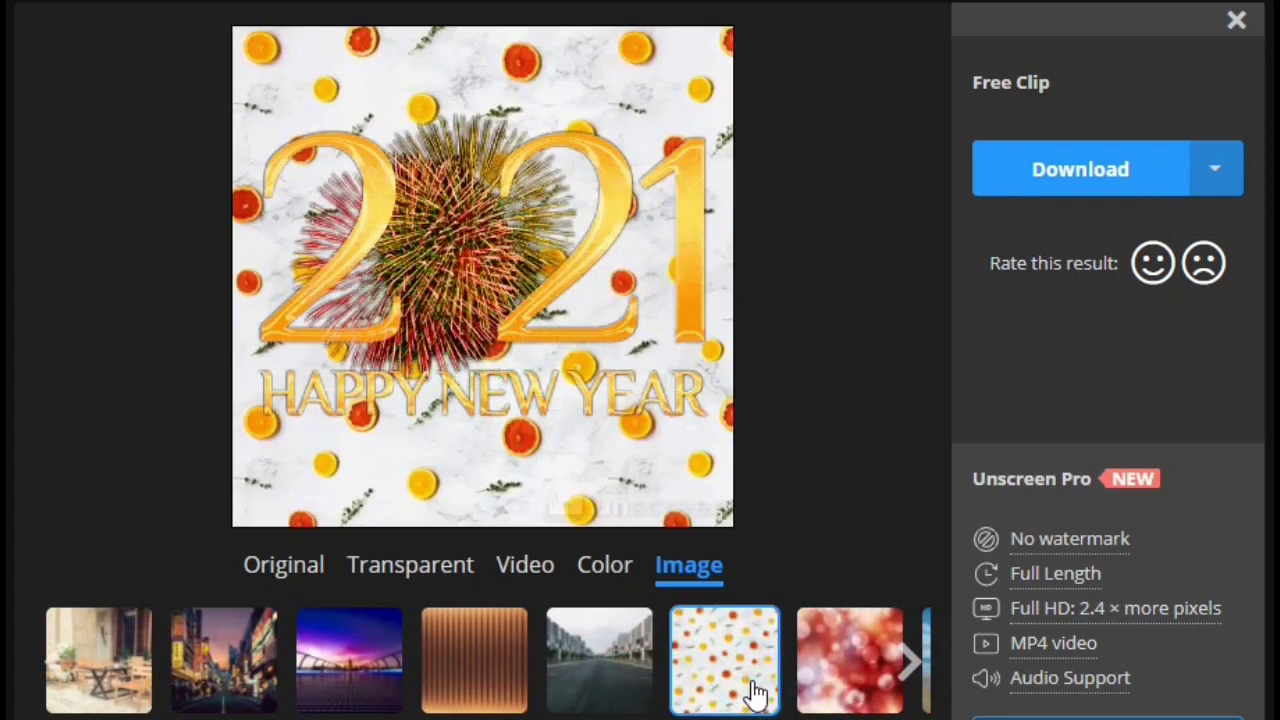
pyautogui.click(882, 692)
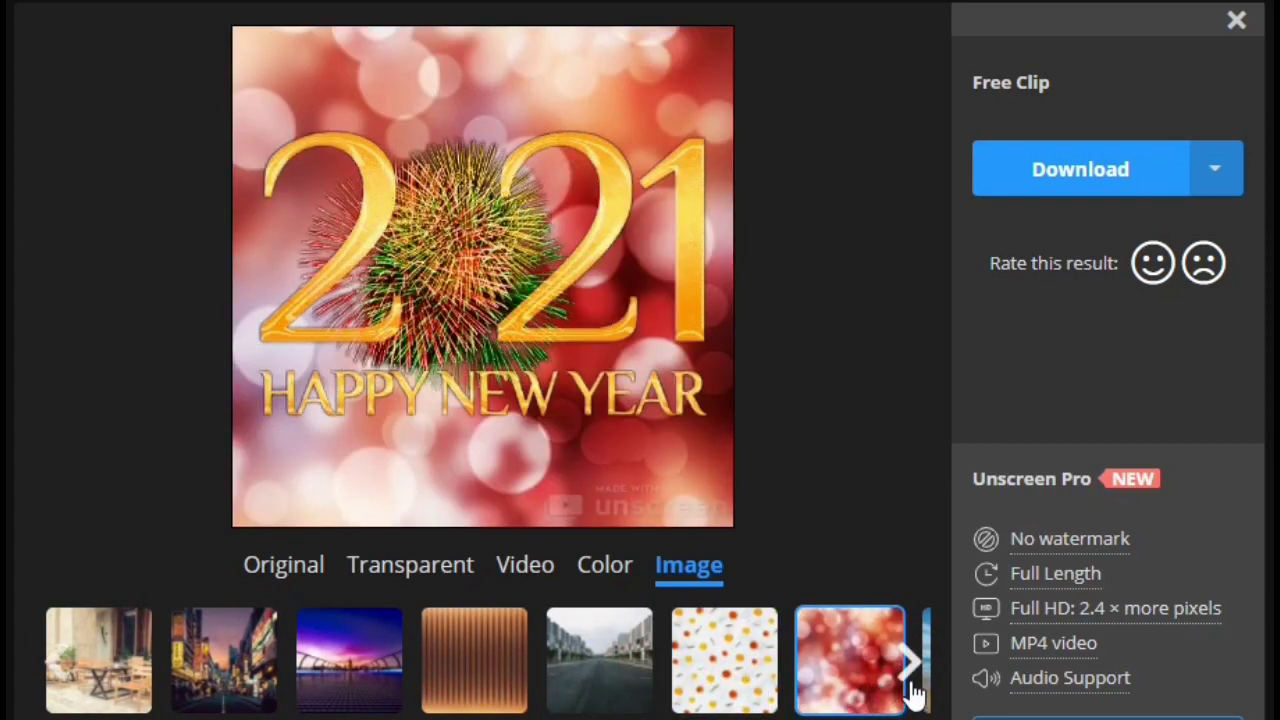
# - Preview blue bokeh, purple stage-lights and orange-and-blue bokeh image backgrounds
pyautogui.click(909, 676)
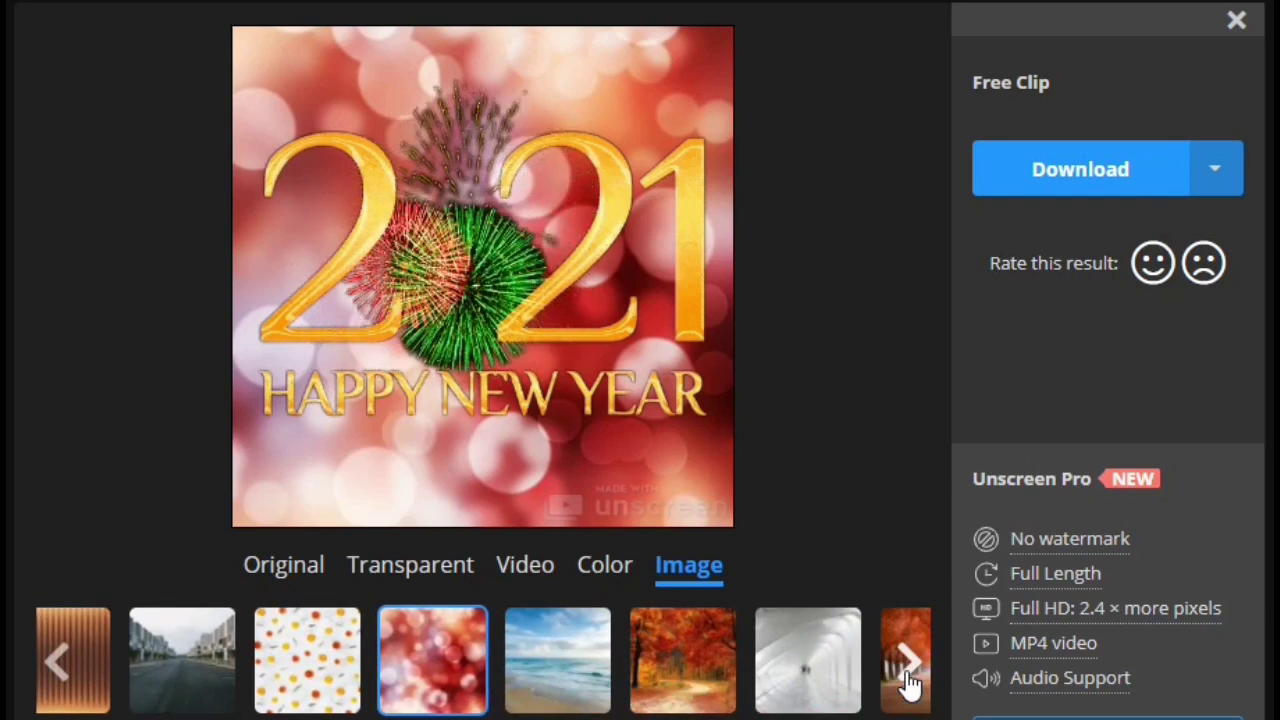
pyautogui.click(909, 680)
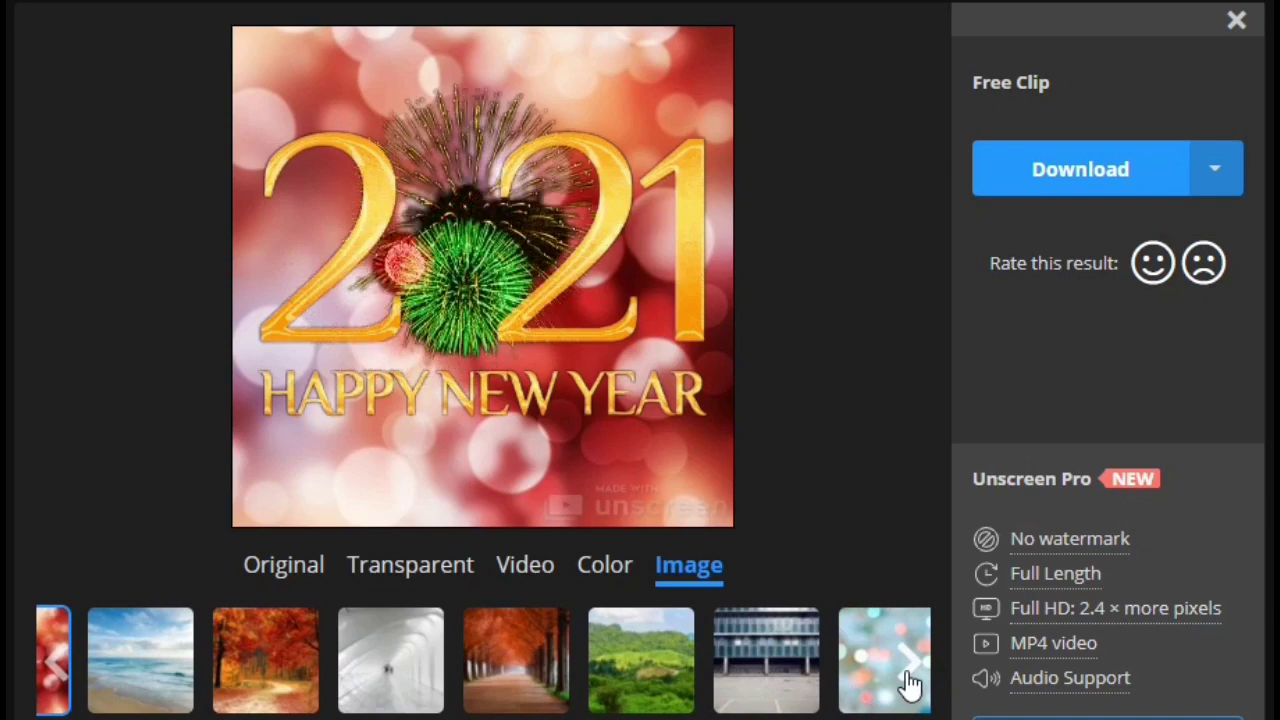
pyautogui.click(909, 679)
pyautogui.click(497, 686)
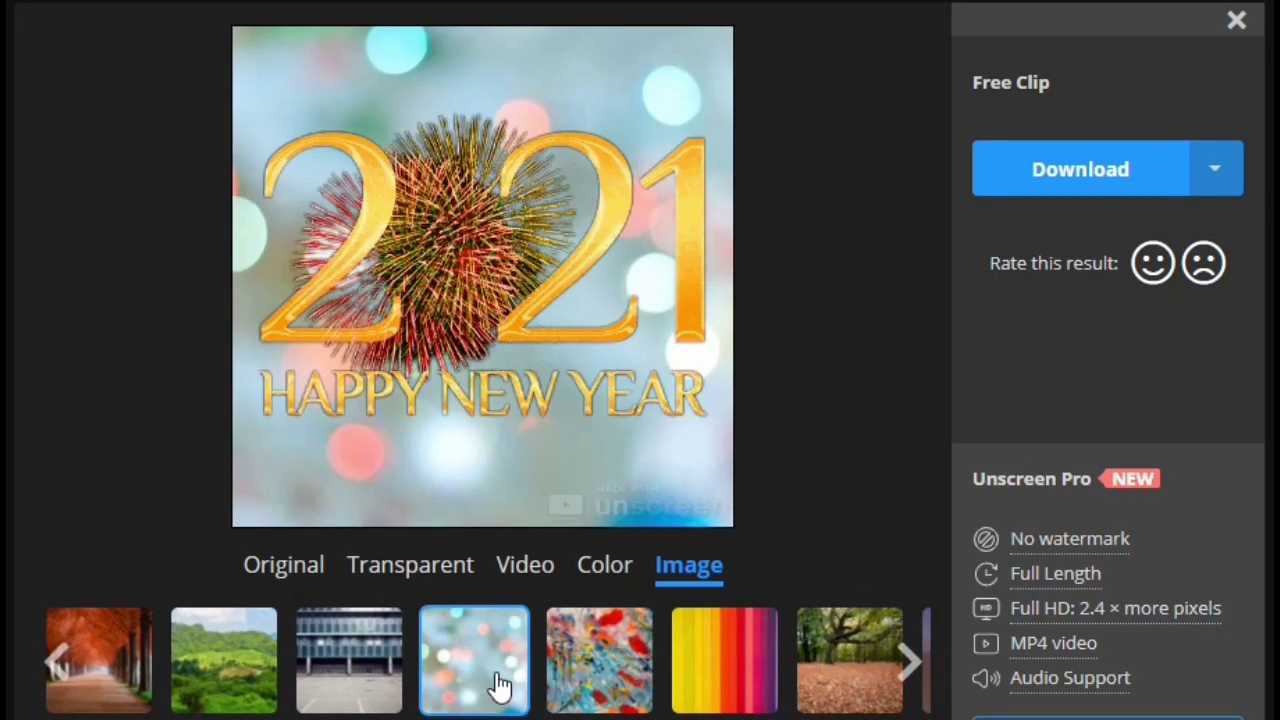
pyautogui.click(909, 662)
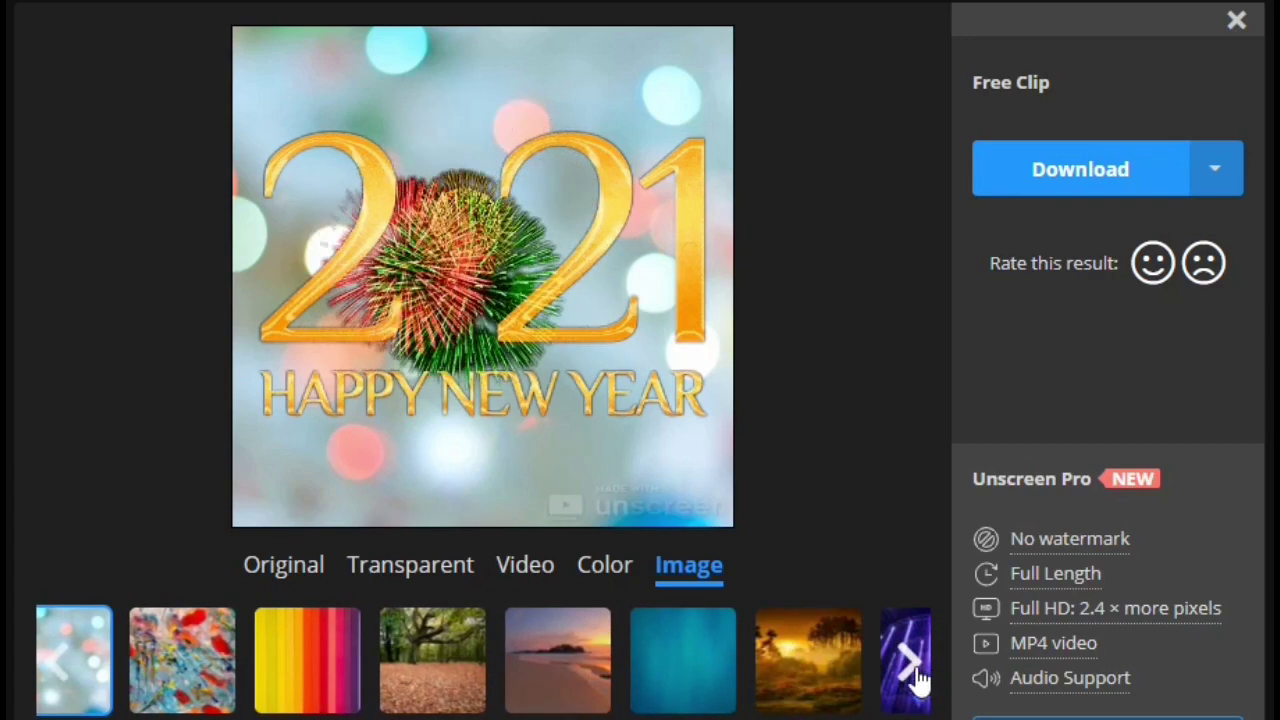
pyautogui.click(909, 672)
pyautogui.click(535, 685)
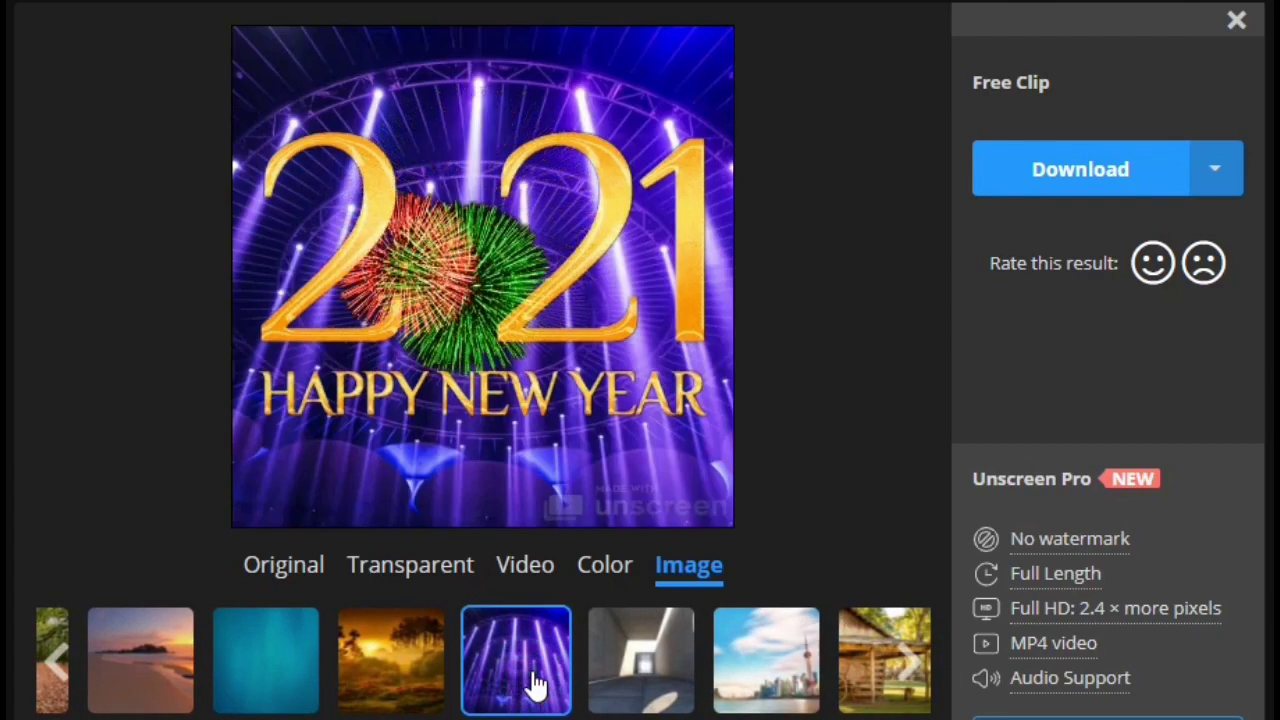
pyautogui.click(909, 668)
pyautogui.click(912, 668)
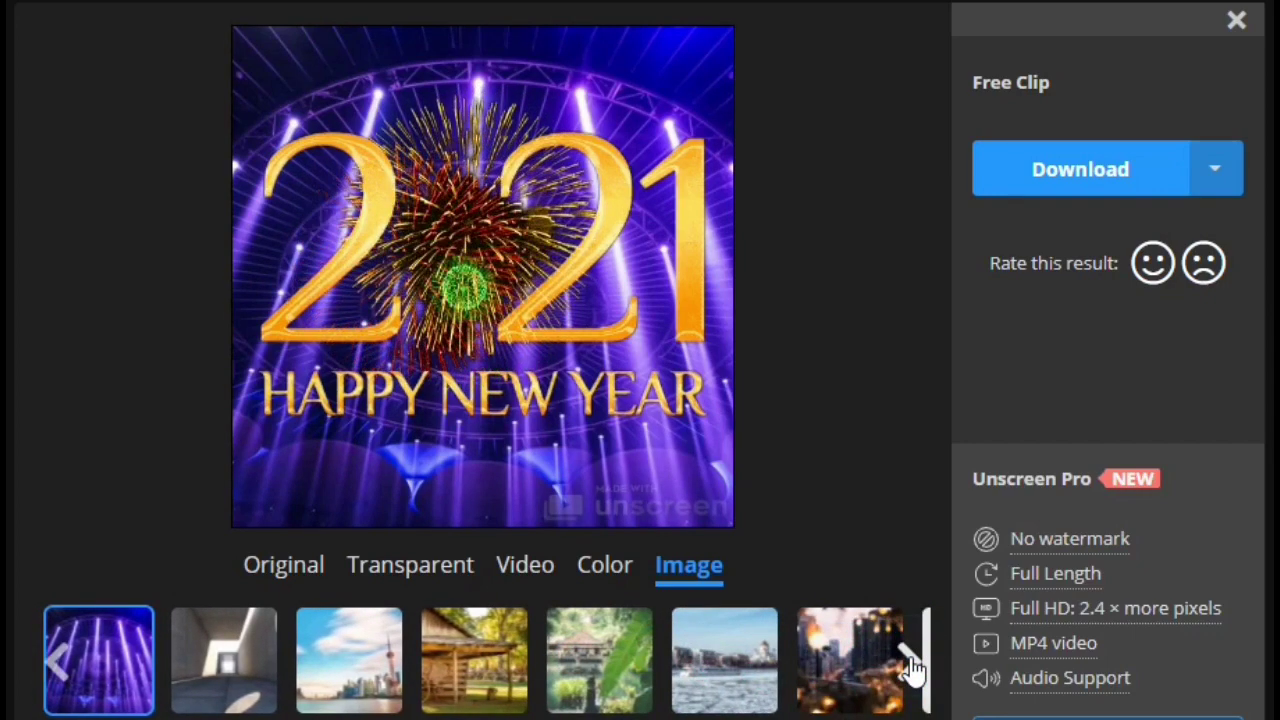
pyautogui.click(912, 668)
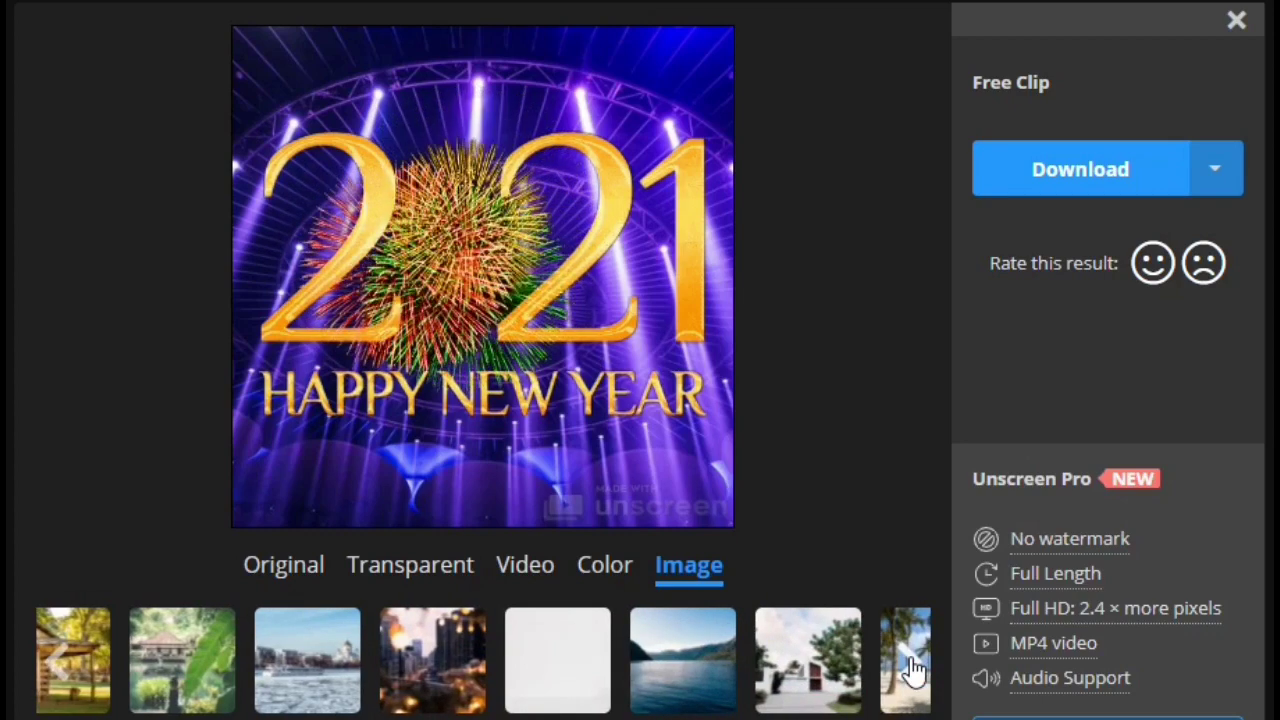
pyautogui.click(912, 668)
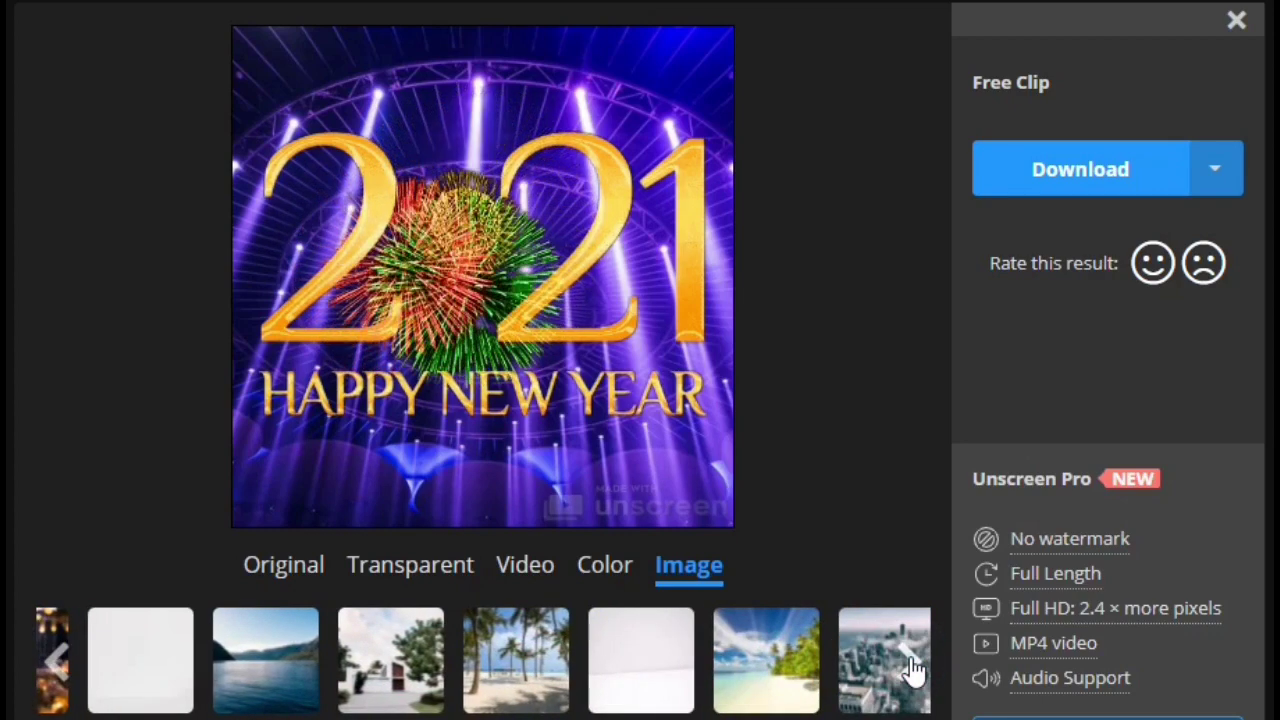
pyautogui.click(912, 668)
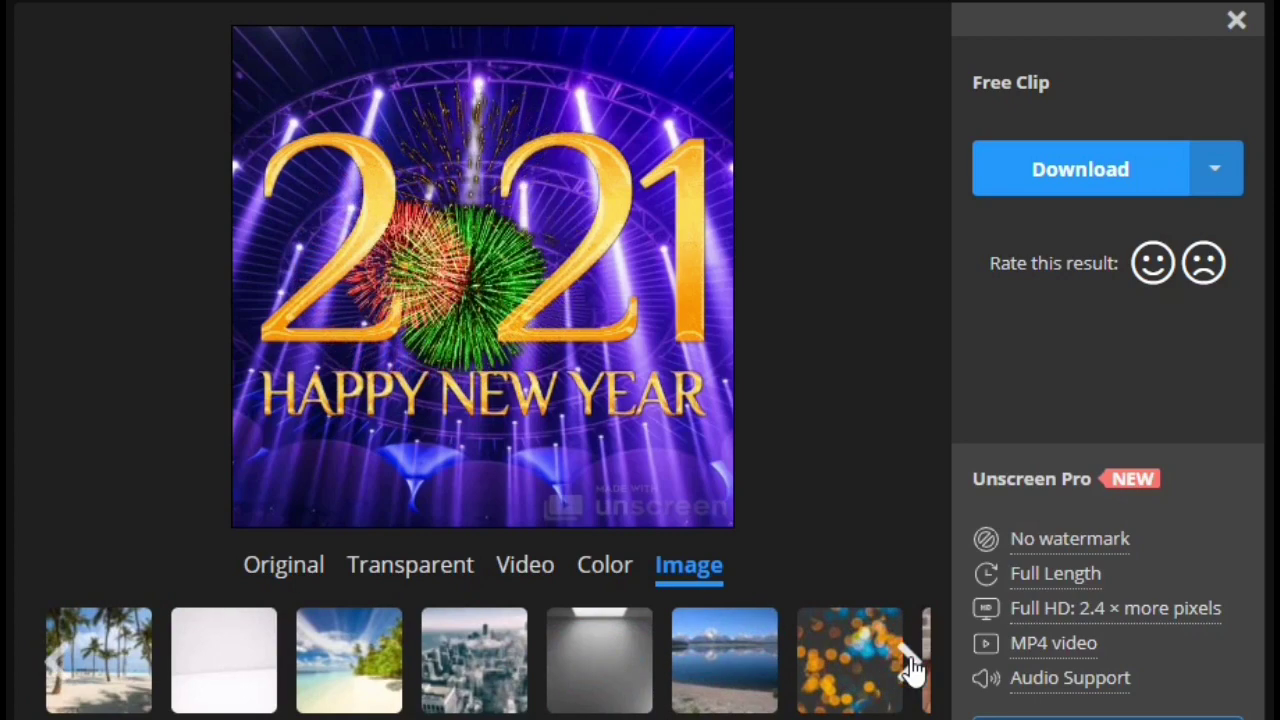
pyautogui.click(858, 676)
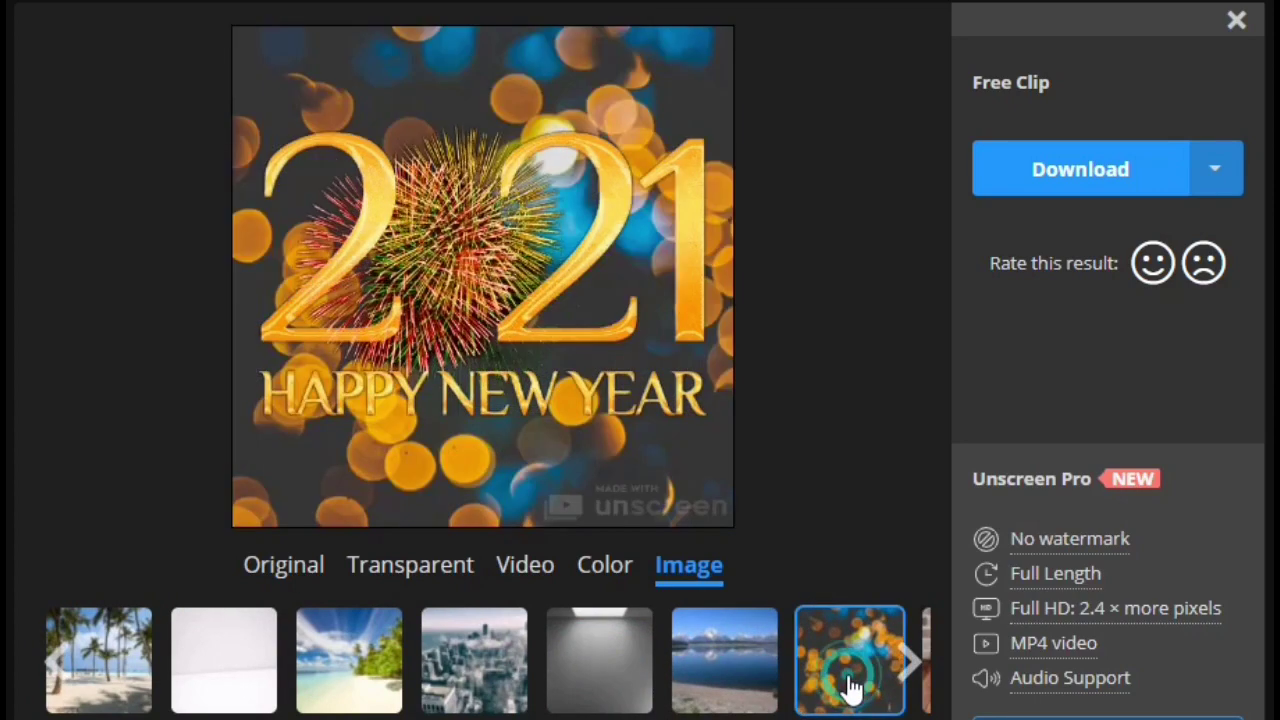
# - Preview the pink dots image, then settle on the colourful teddy-bears picture
pyautogui.click(908, 664)
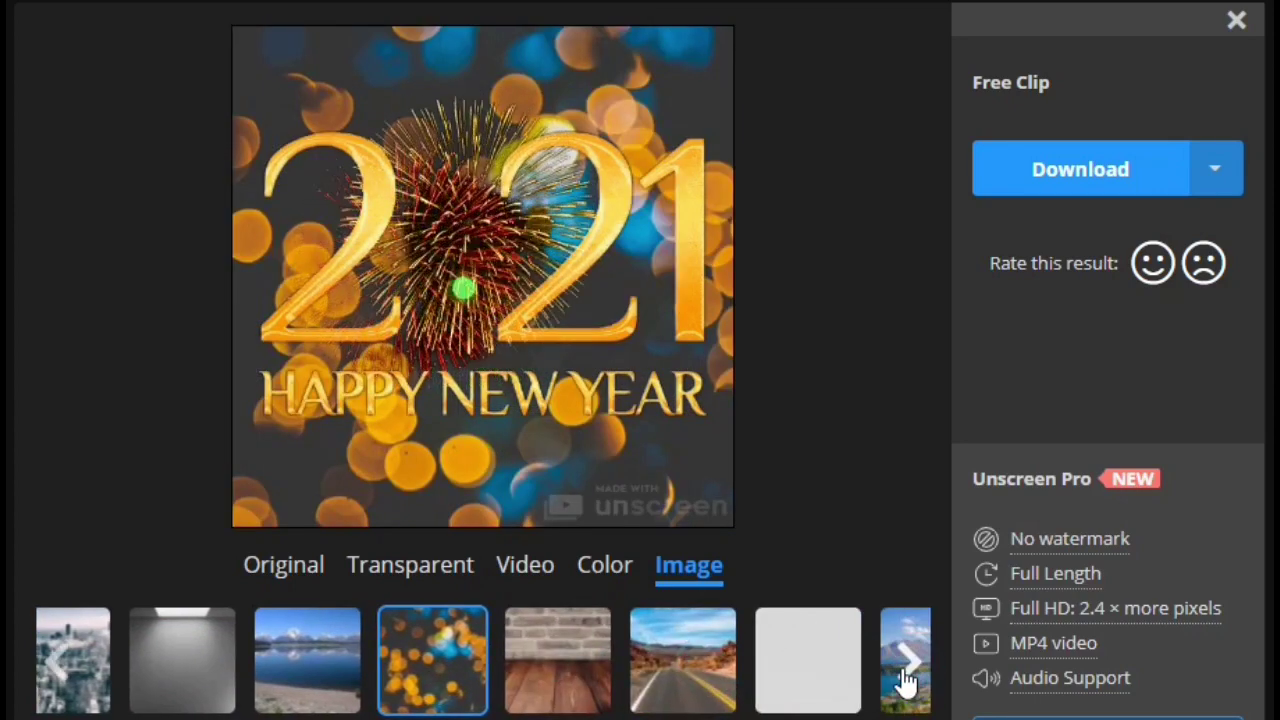
pyautogui.click(908, 664)
pyautogui.click(906, 678)
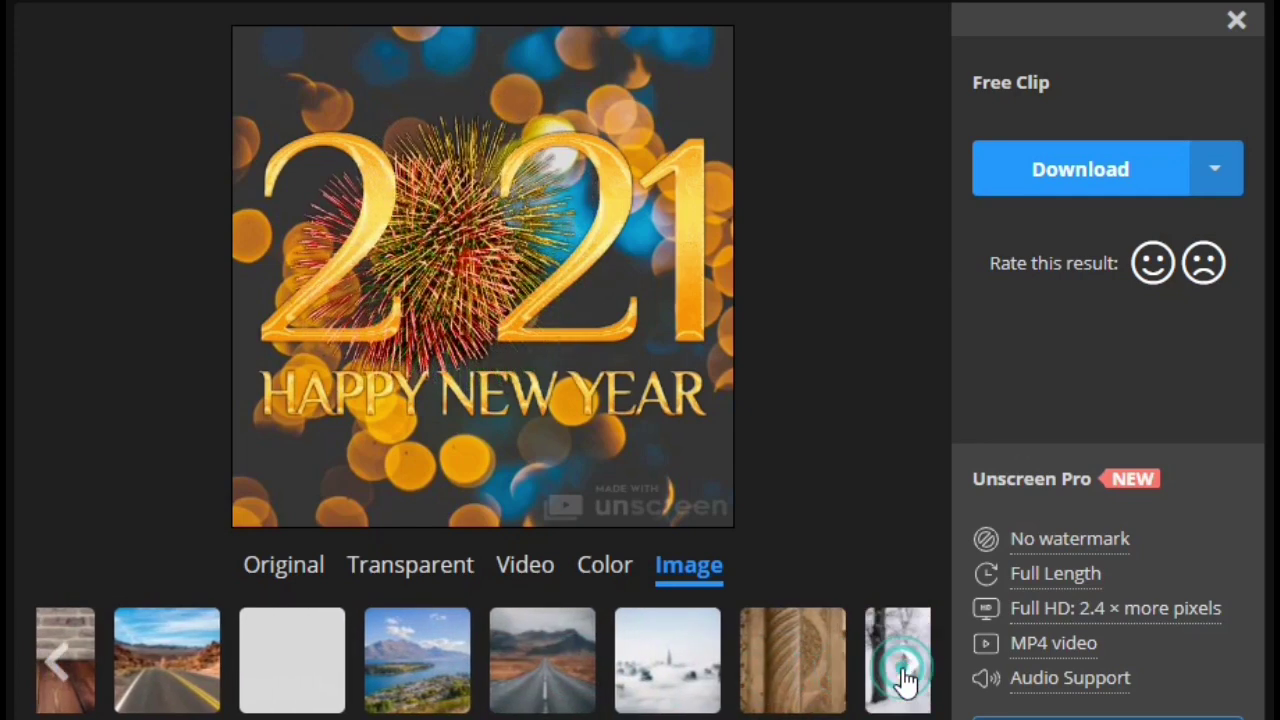
pyautogui.click(906, 678)
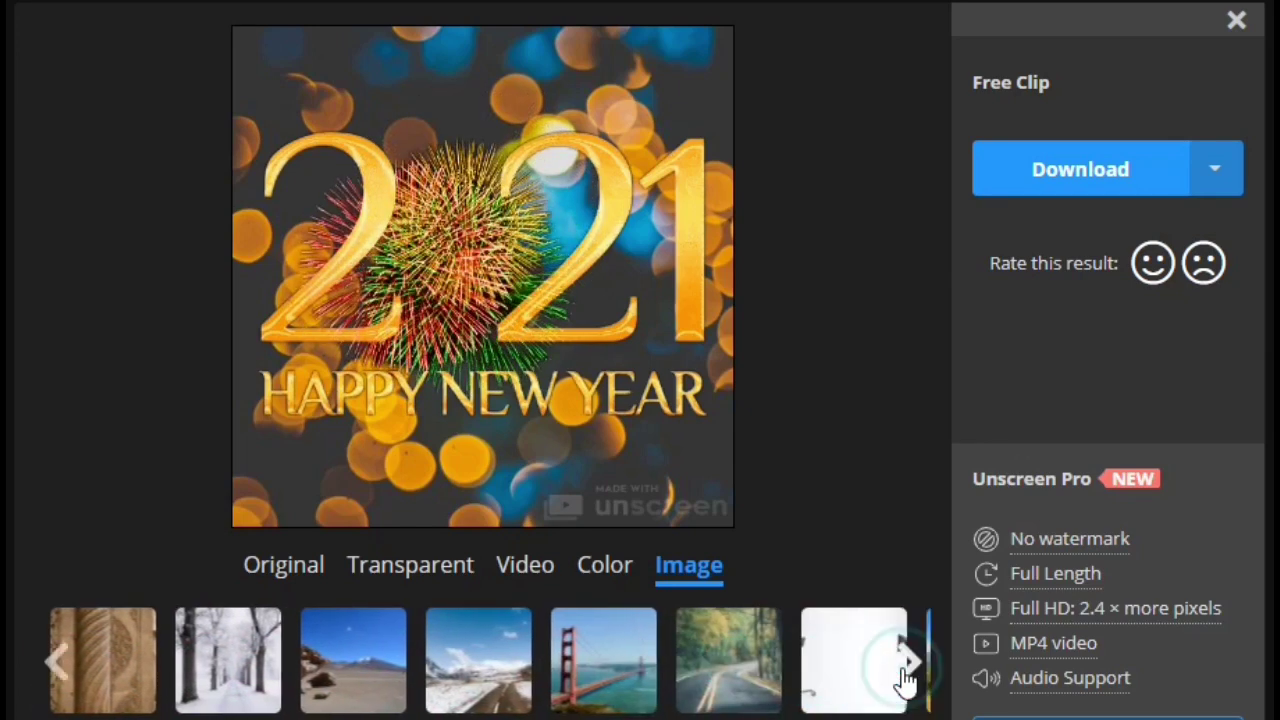
pyautogui.click(906, 678)
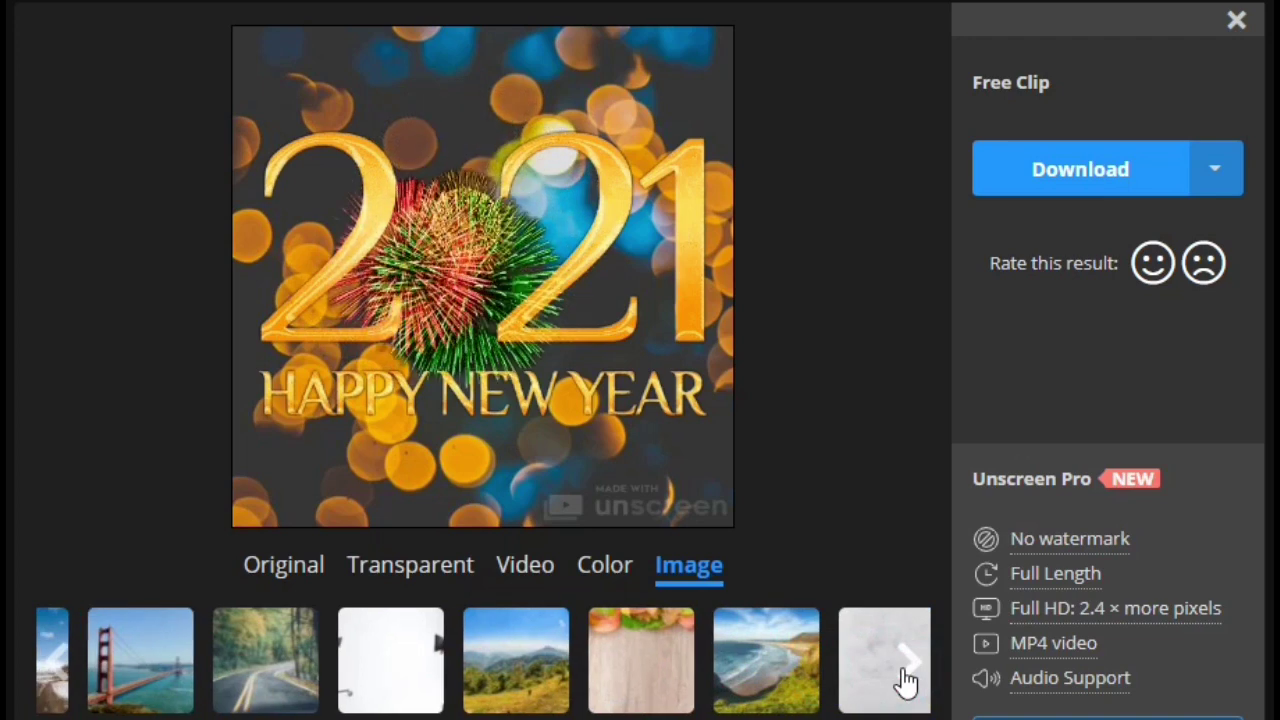
pyautogui.click(906, 678)
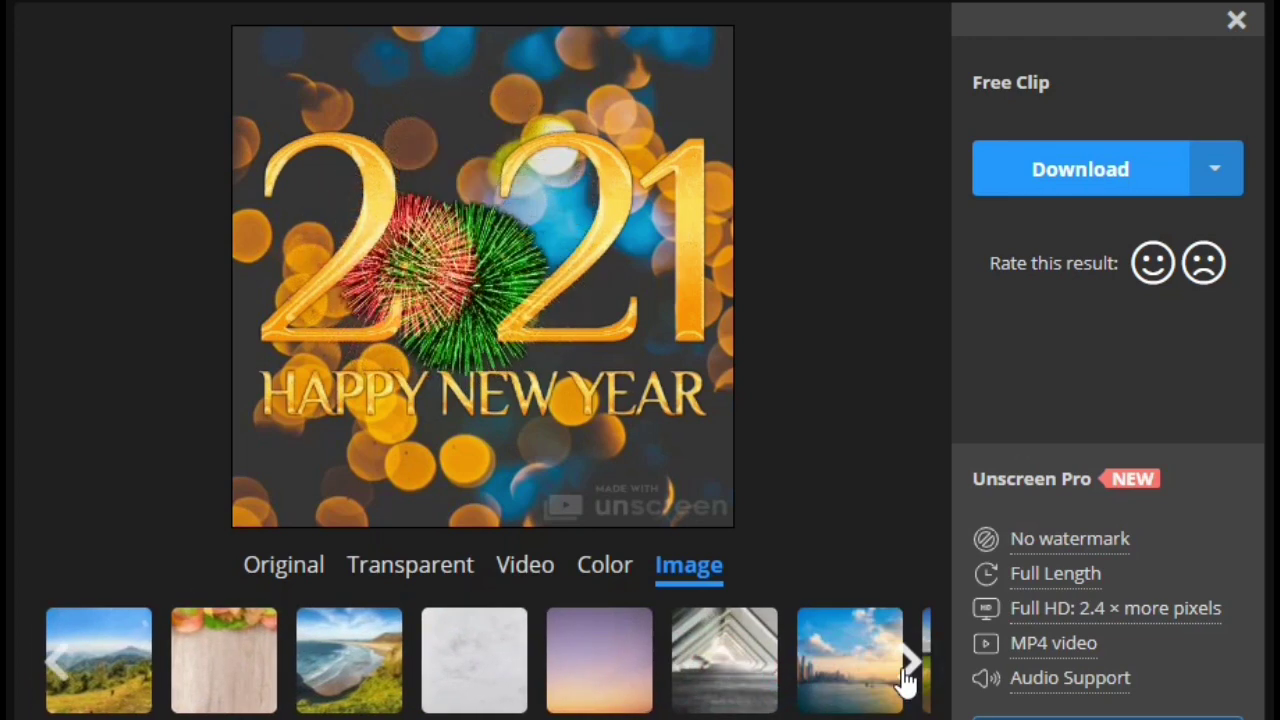
pyautogui.click(906, 678)
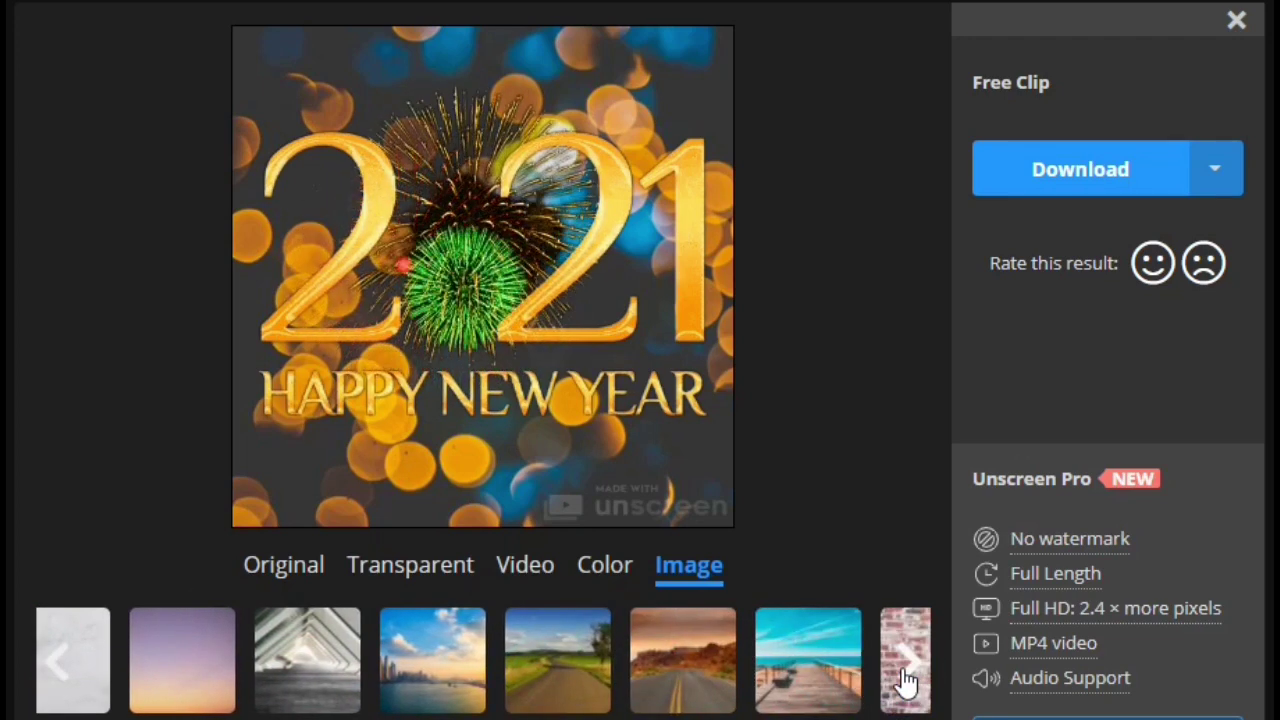
pyautogui.click(906, 678)
pyautogui.click(649, 682)
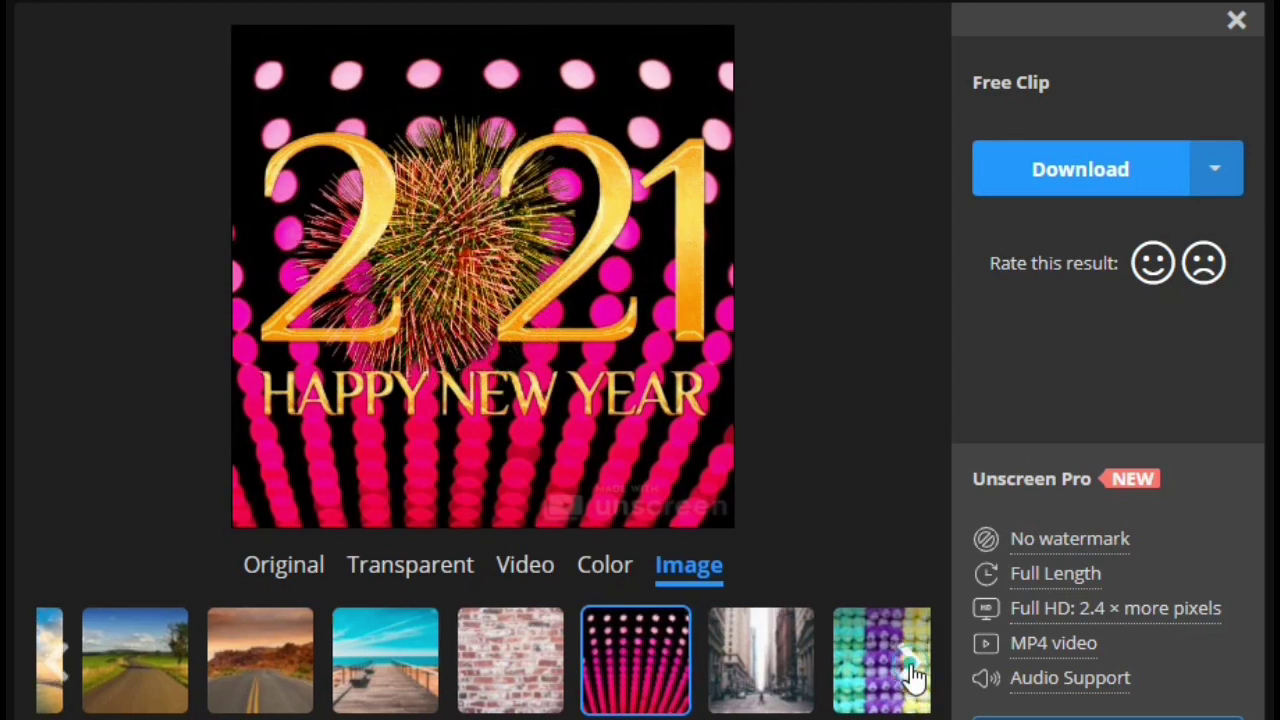
pyautogui.click(910, 670)
pyautogui.click(768, 675)
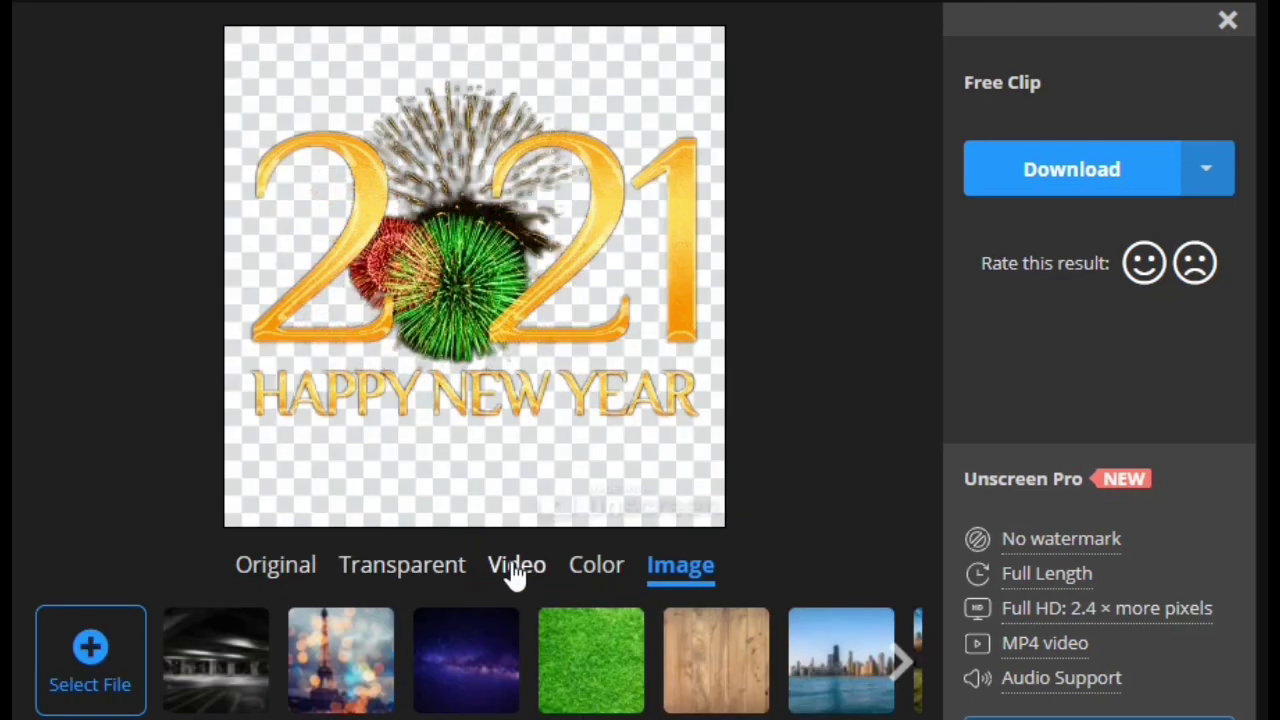
# - Set the blue marble video behind the 2021 GIF and download that version
pyautogui.click(515, 571)
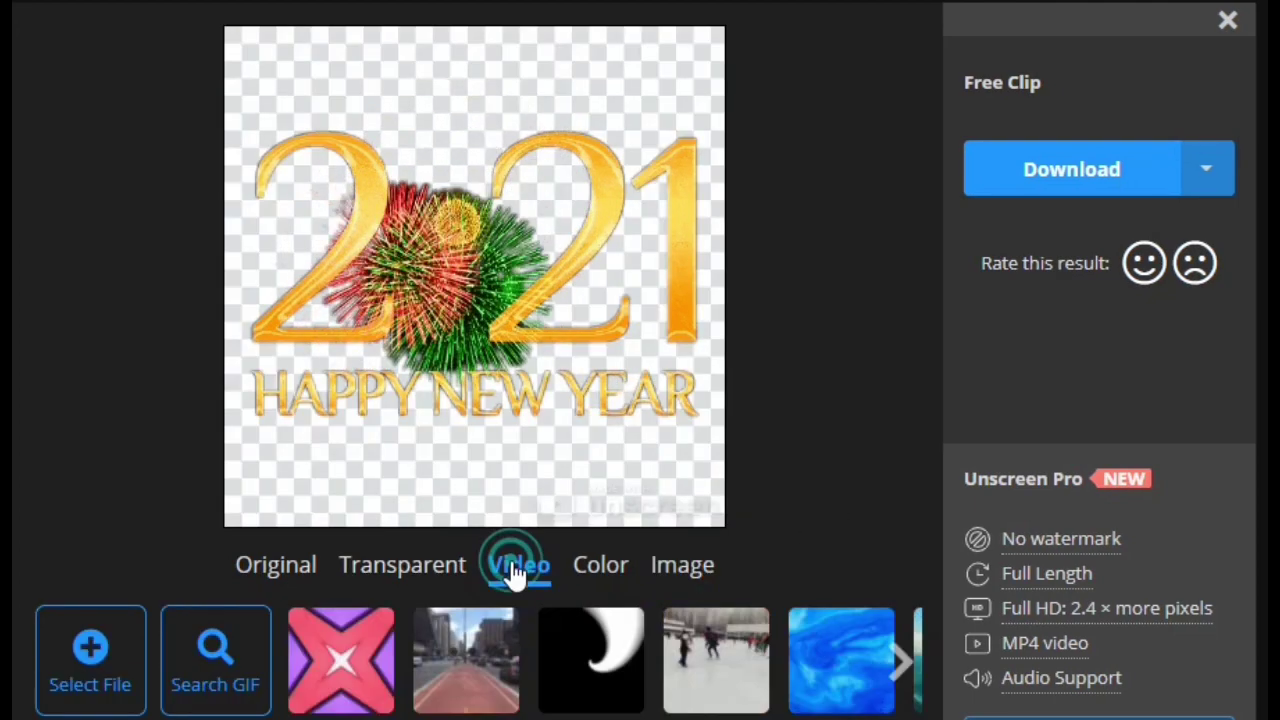
pyautogui.click(809, 664)
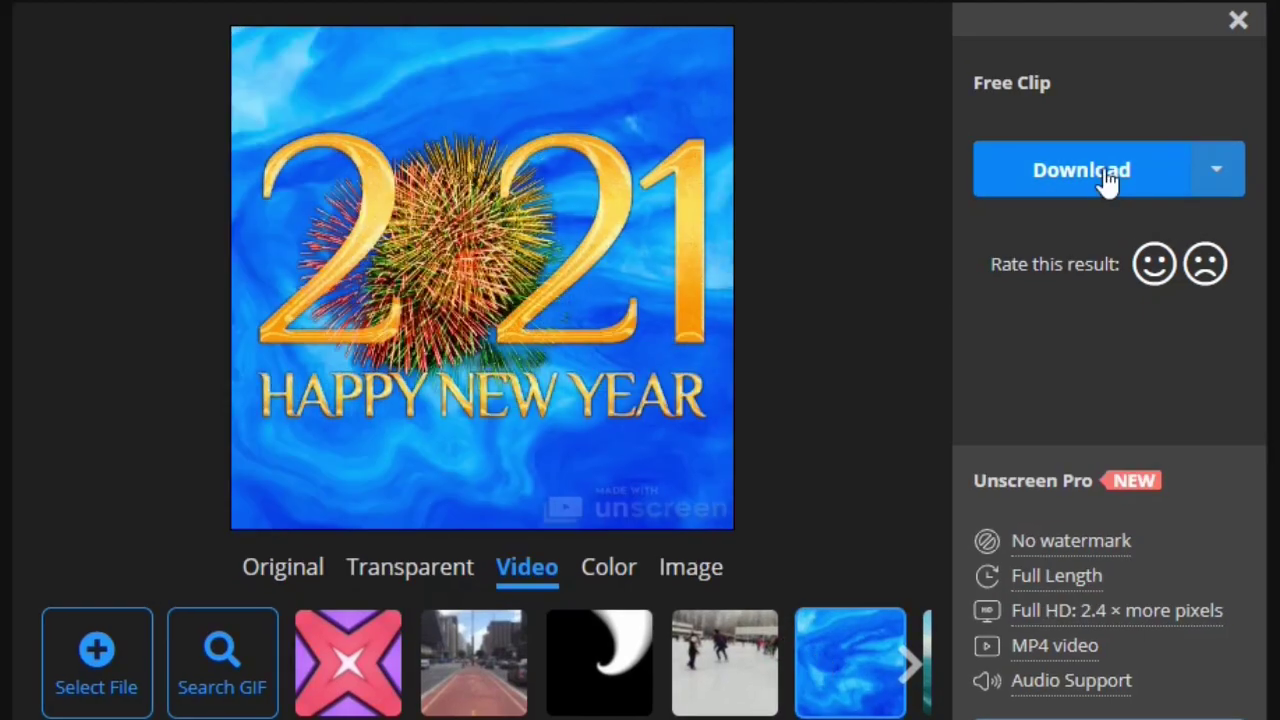
pyautogui.click(1095, 168)
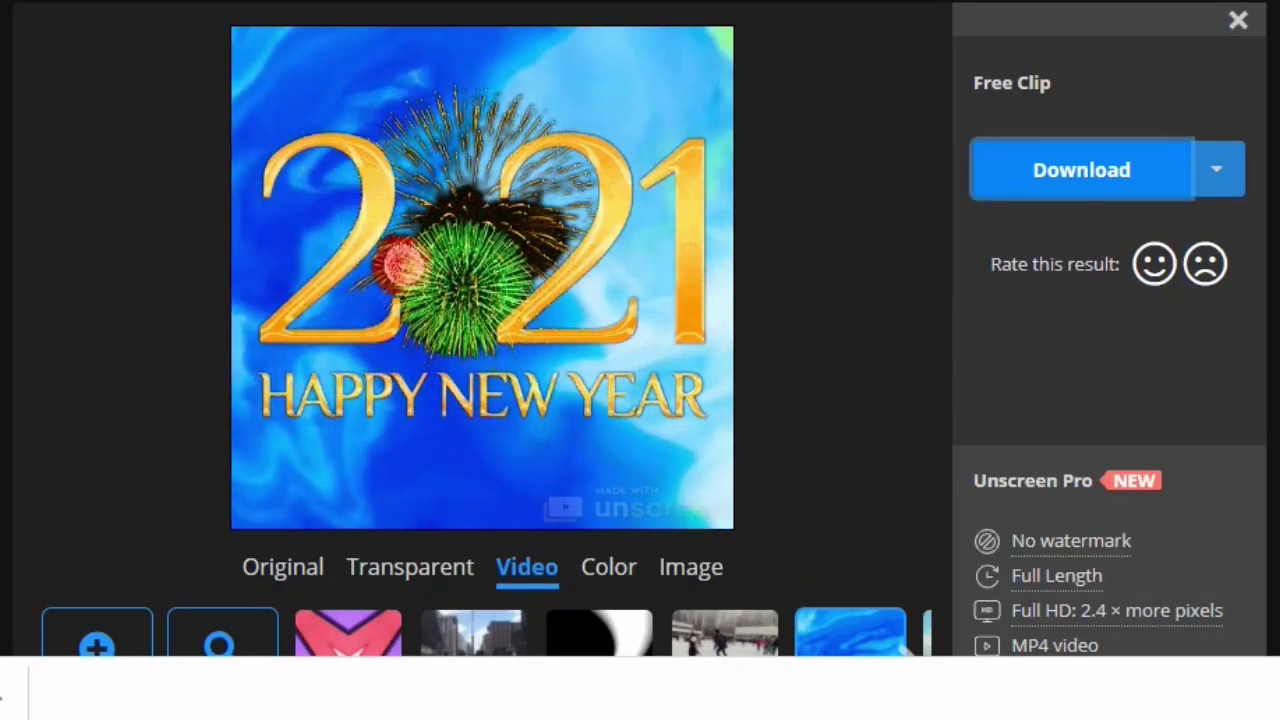
pyautogui.click(607, 588)
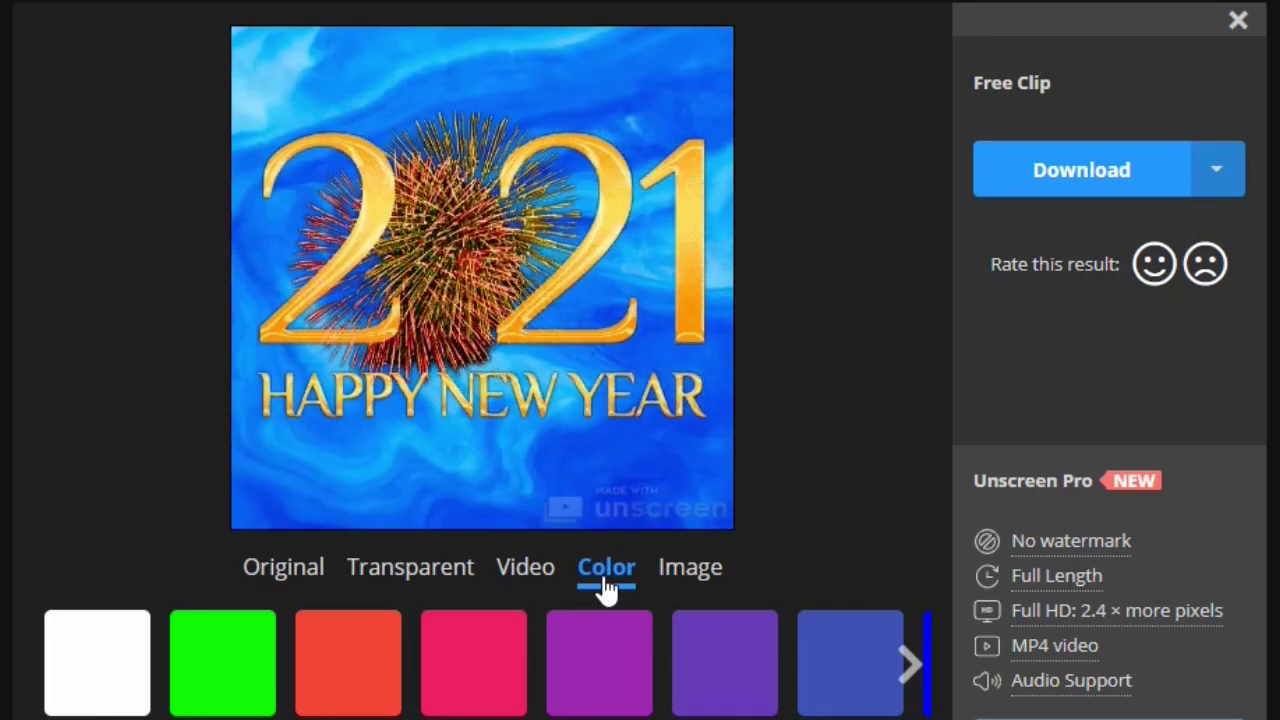
# - Download solid-green and Milky Way background versions of ny-91, then close the Pictures window
pyautogui.click(197, 660)
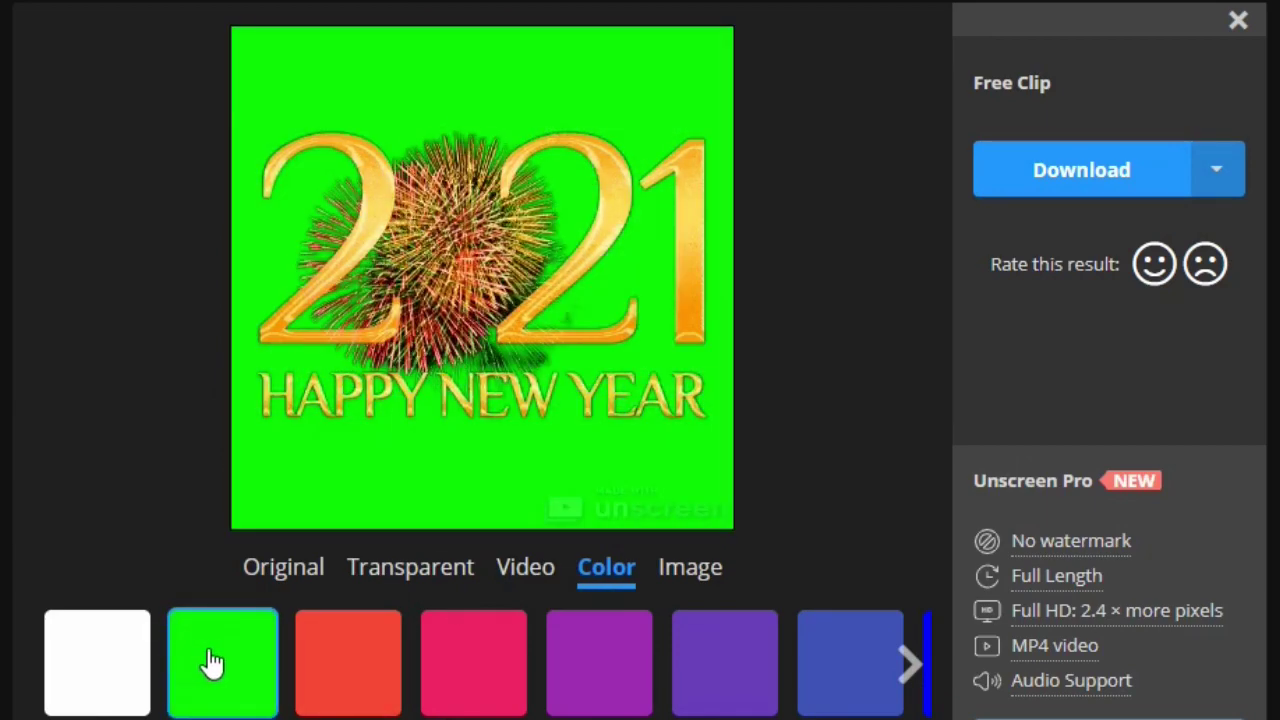
pyautogui.click(1146, 170)
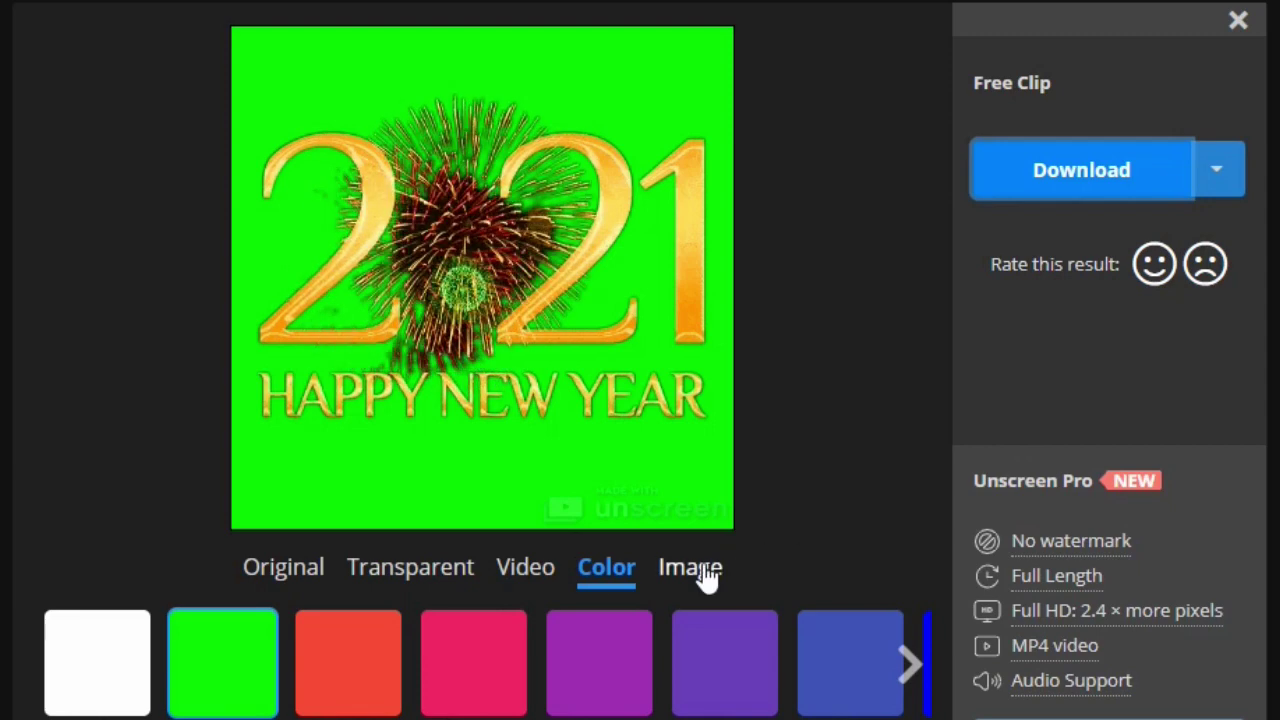
pyautogui.click(693, 568)
pyautogui.click(513, 671)
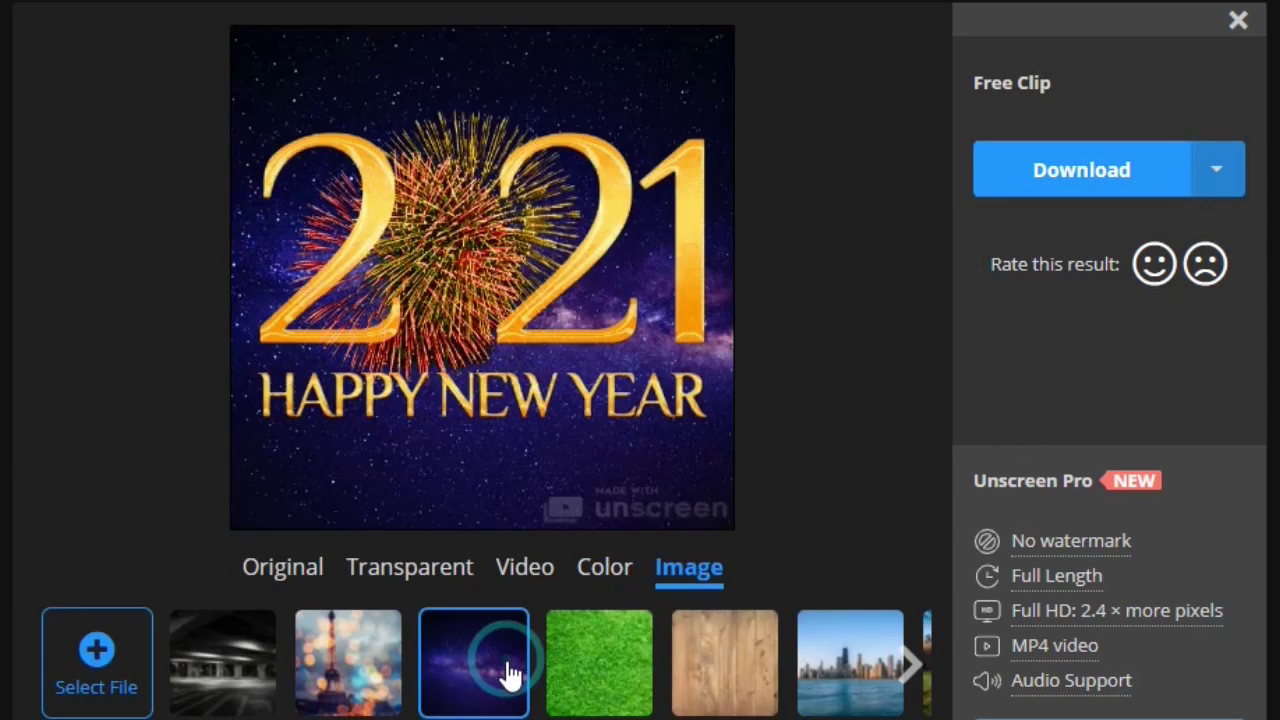
pyautogui.click(1089, 176)
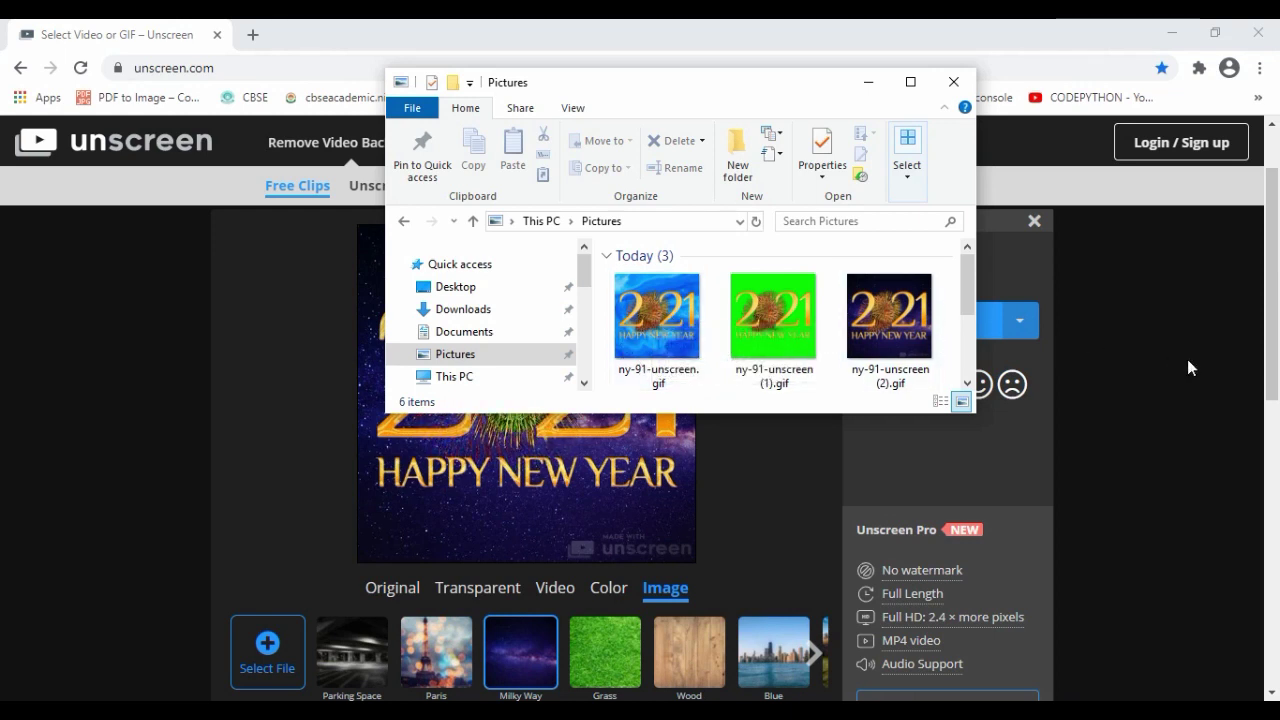
pyautogui.click(951, 84)
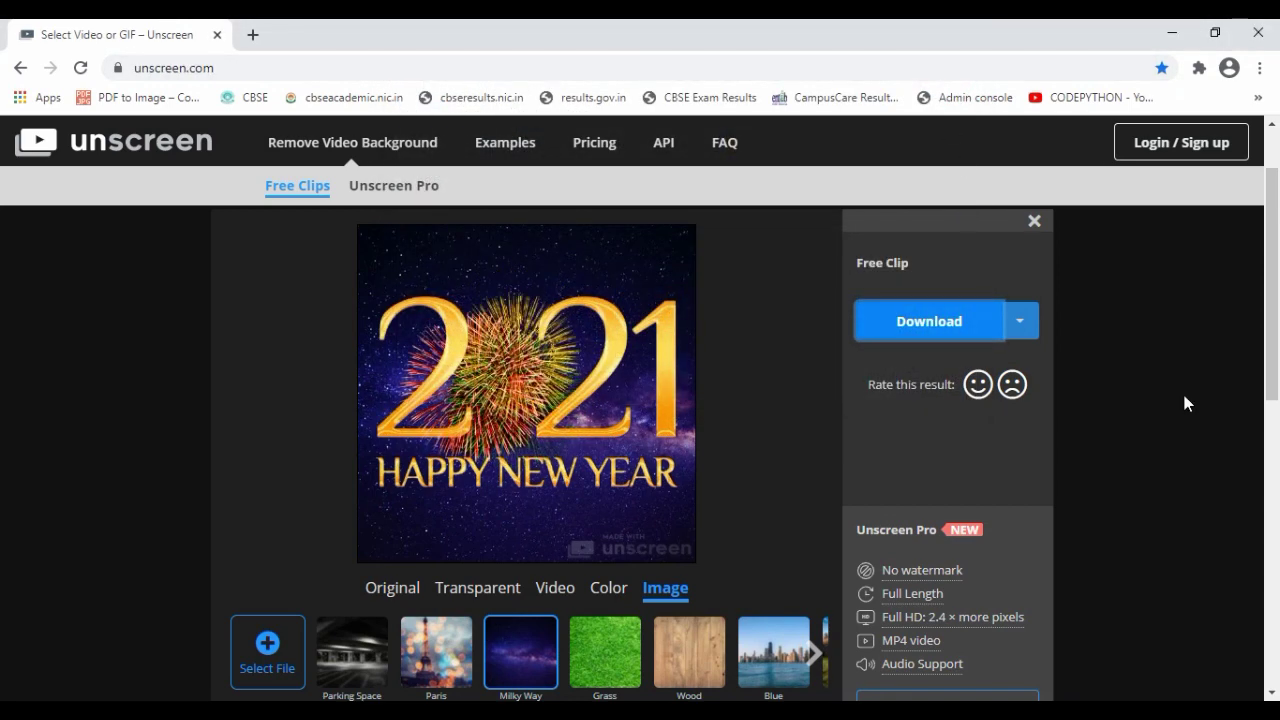